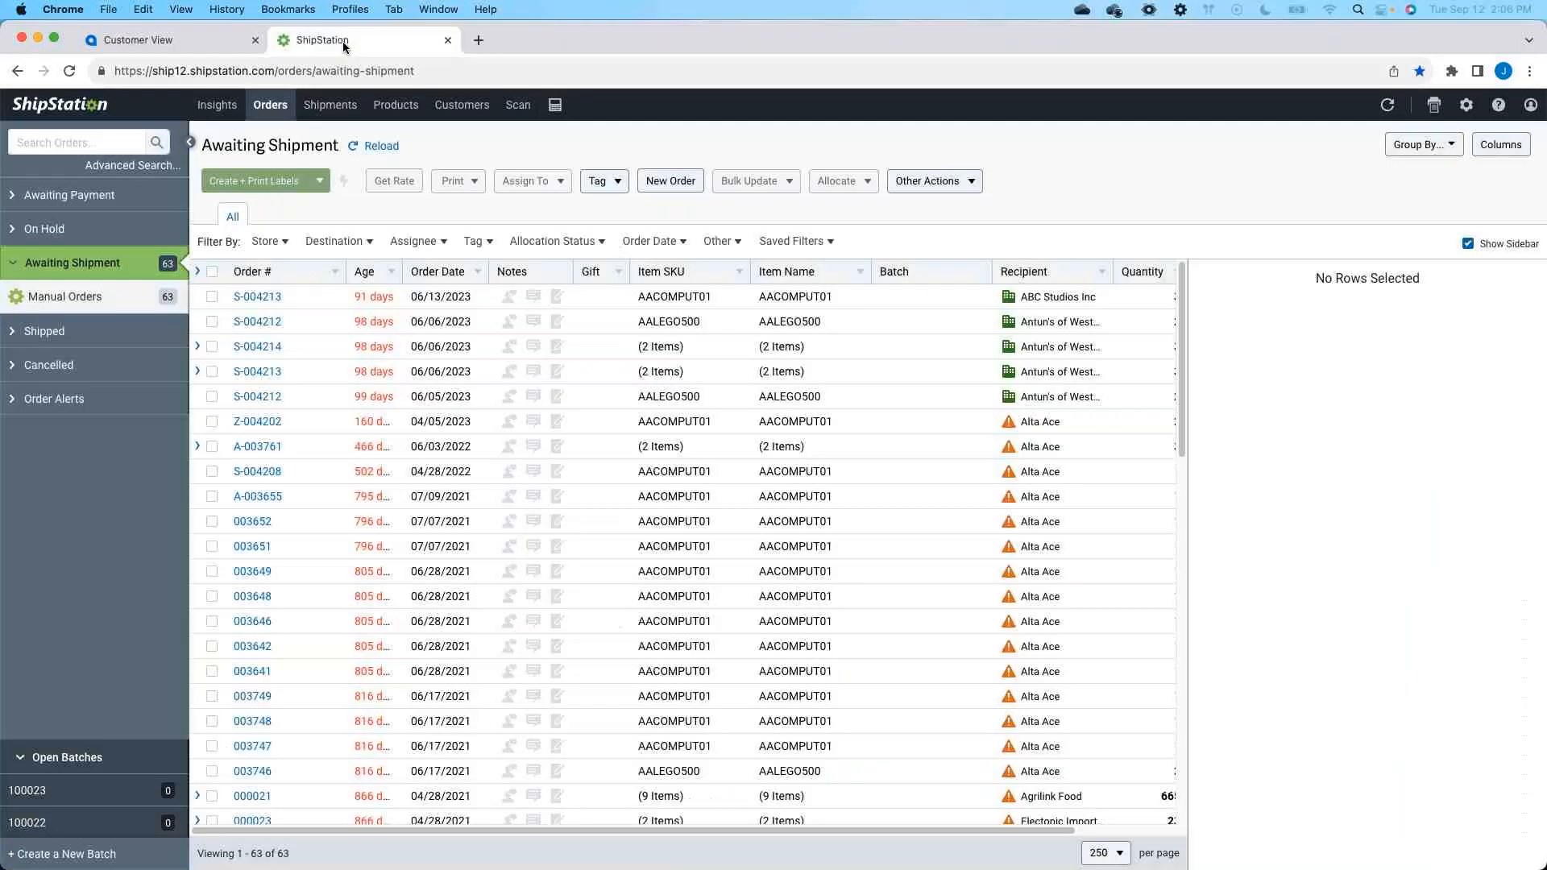
# - Switch to Acumatica and load the TEST plugin in ASC TPW Plugin Maintenance to review its ShipStation settings
pyautogui.click(167, 50)
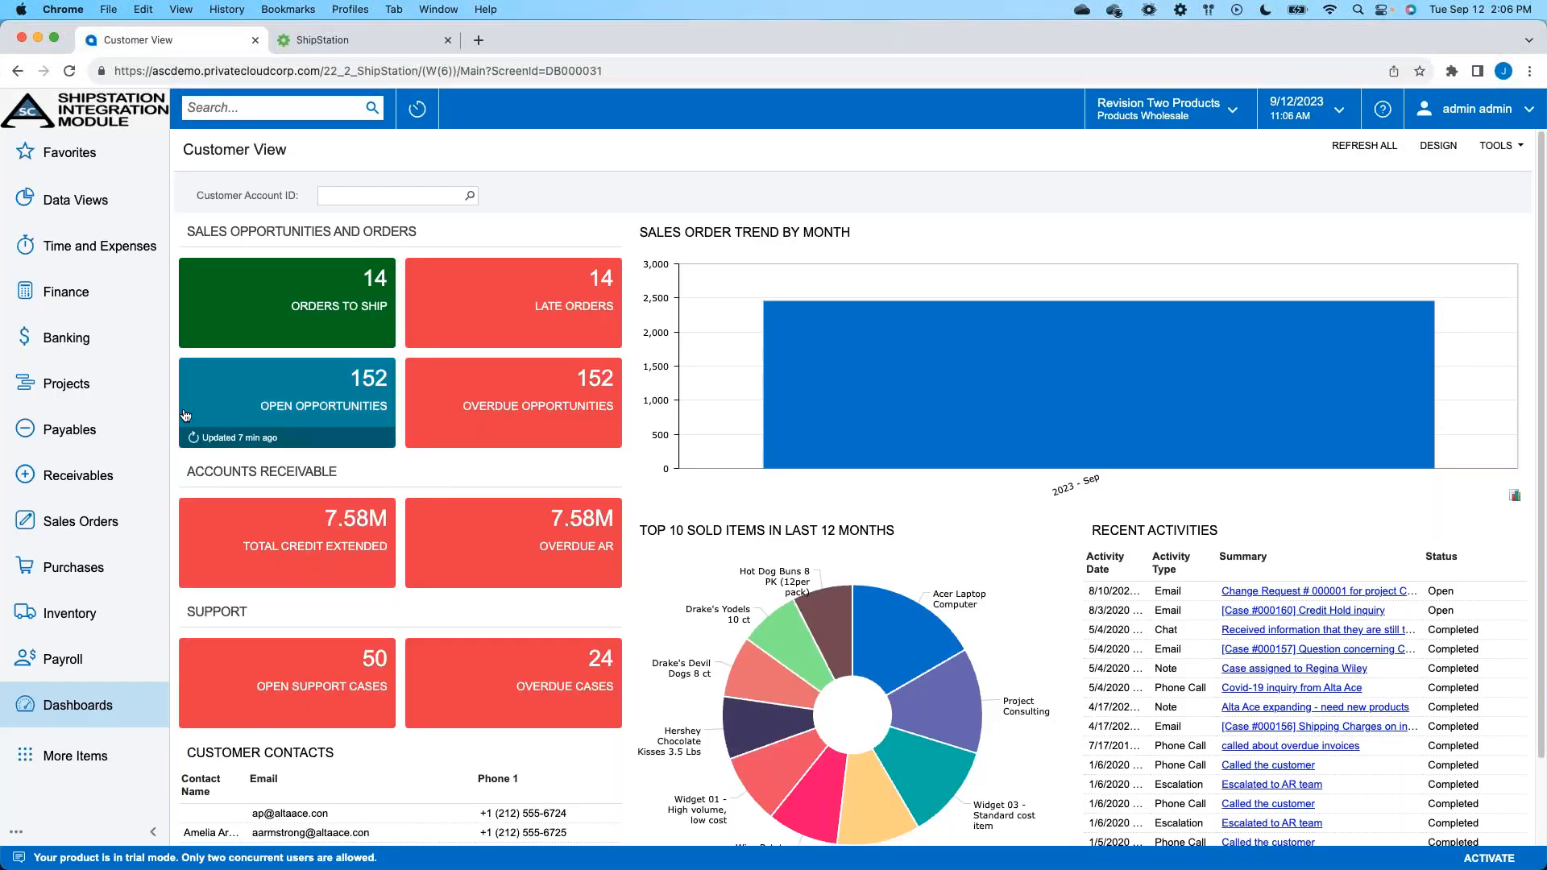
pyautogui.click(119, 525)
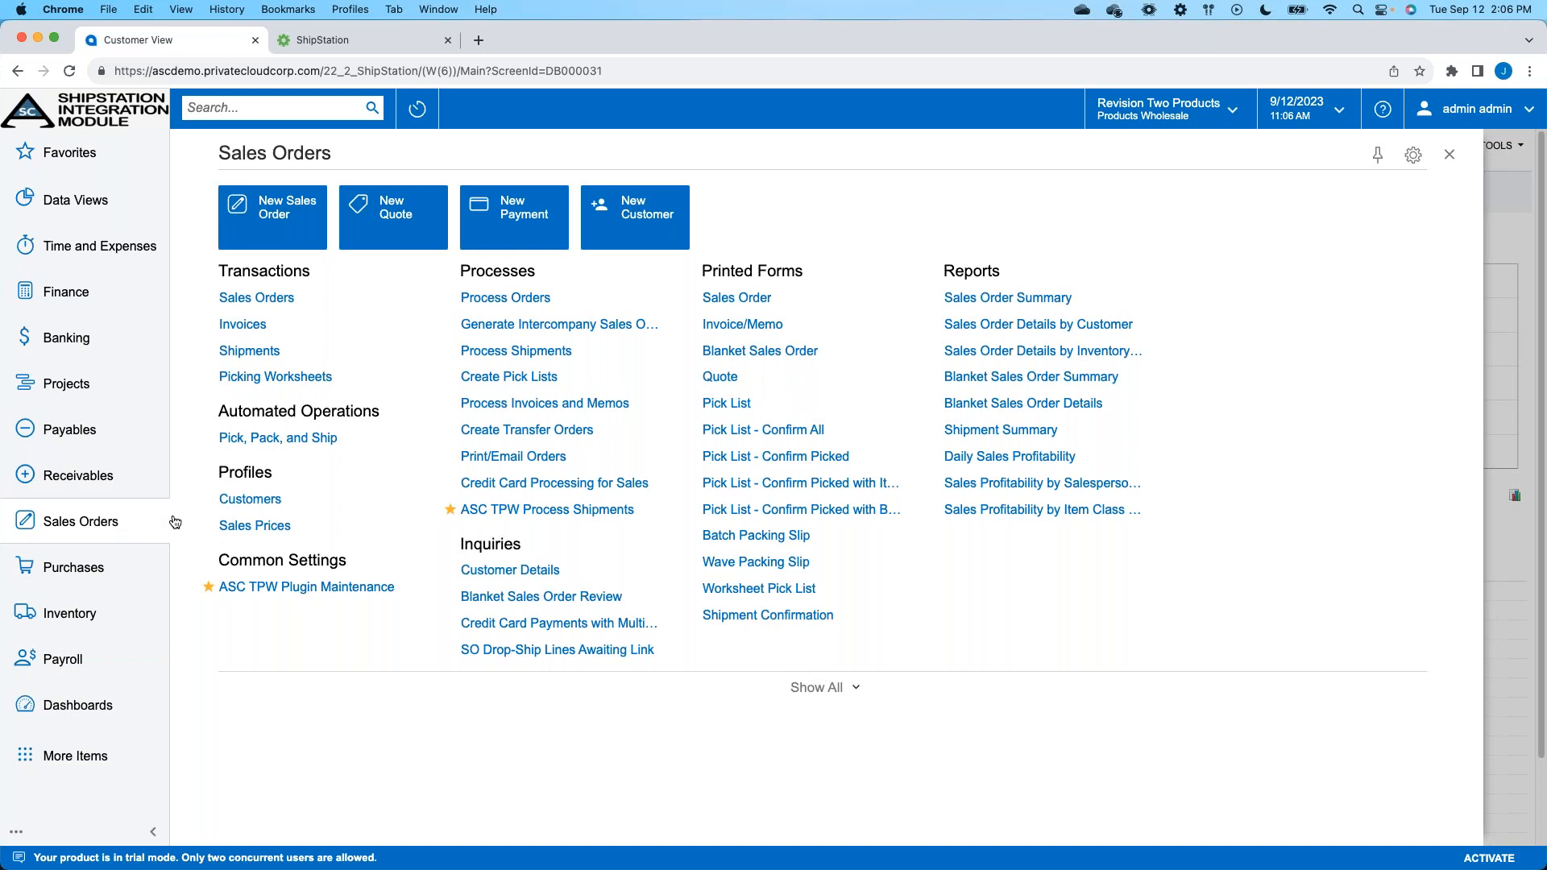
pyautogui.click(319, 593)
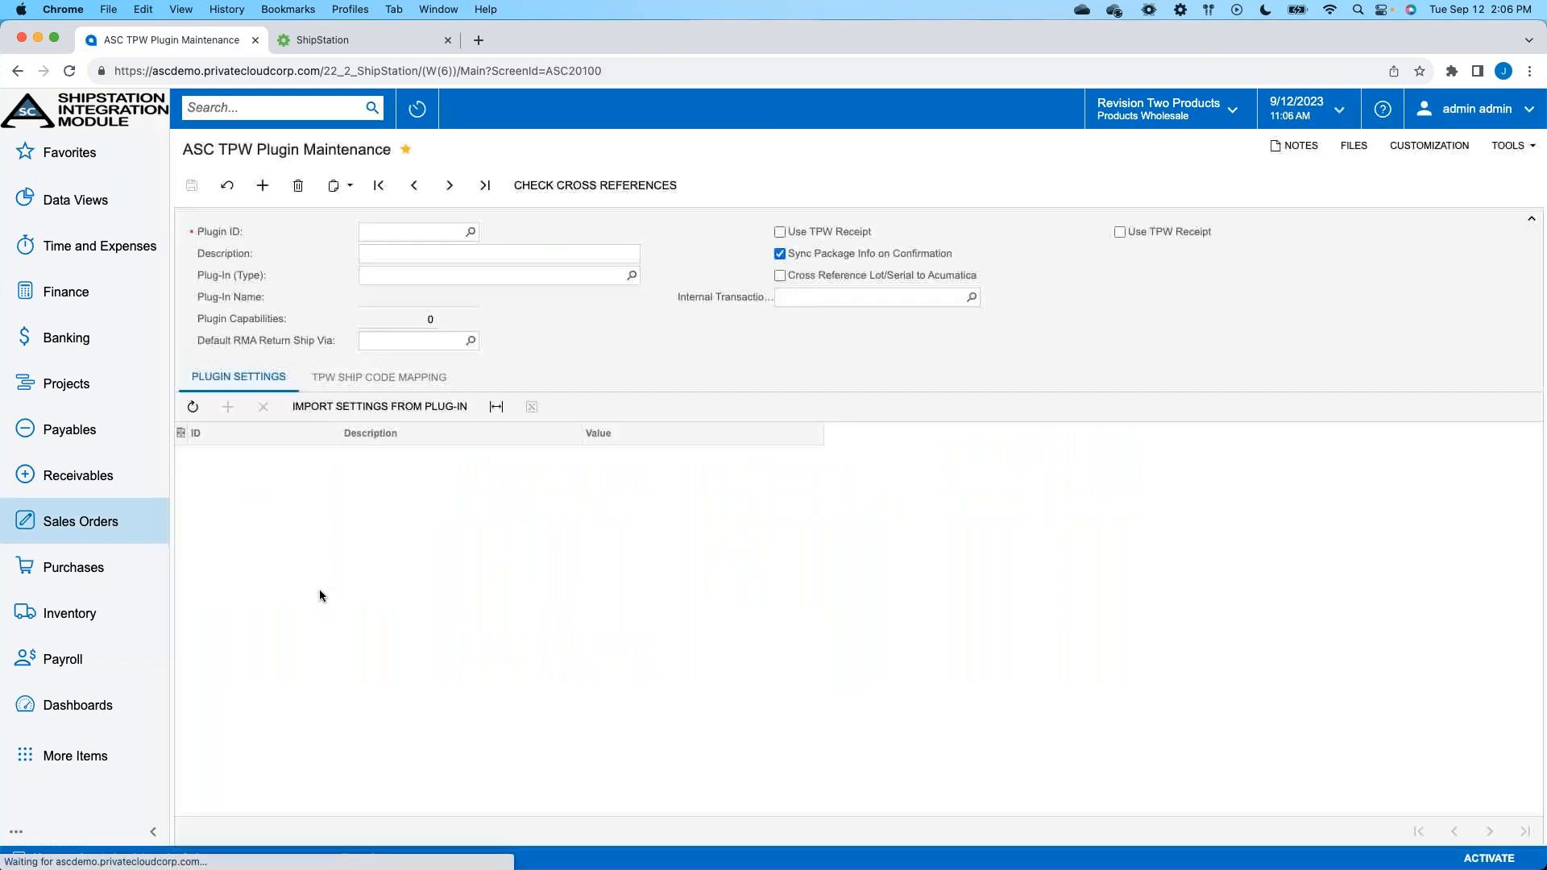
pyautogui.click(470, 232)
pyautogui.doubleClick(397, 342)
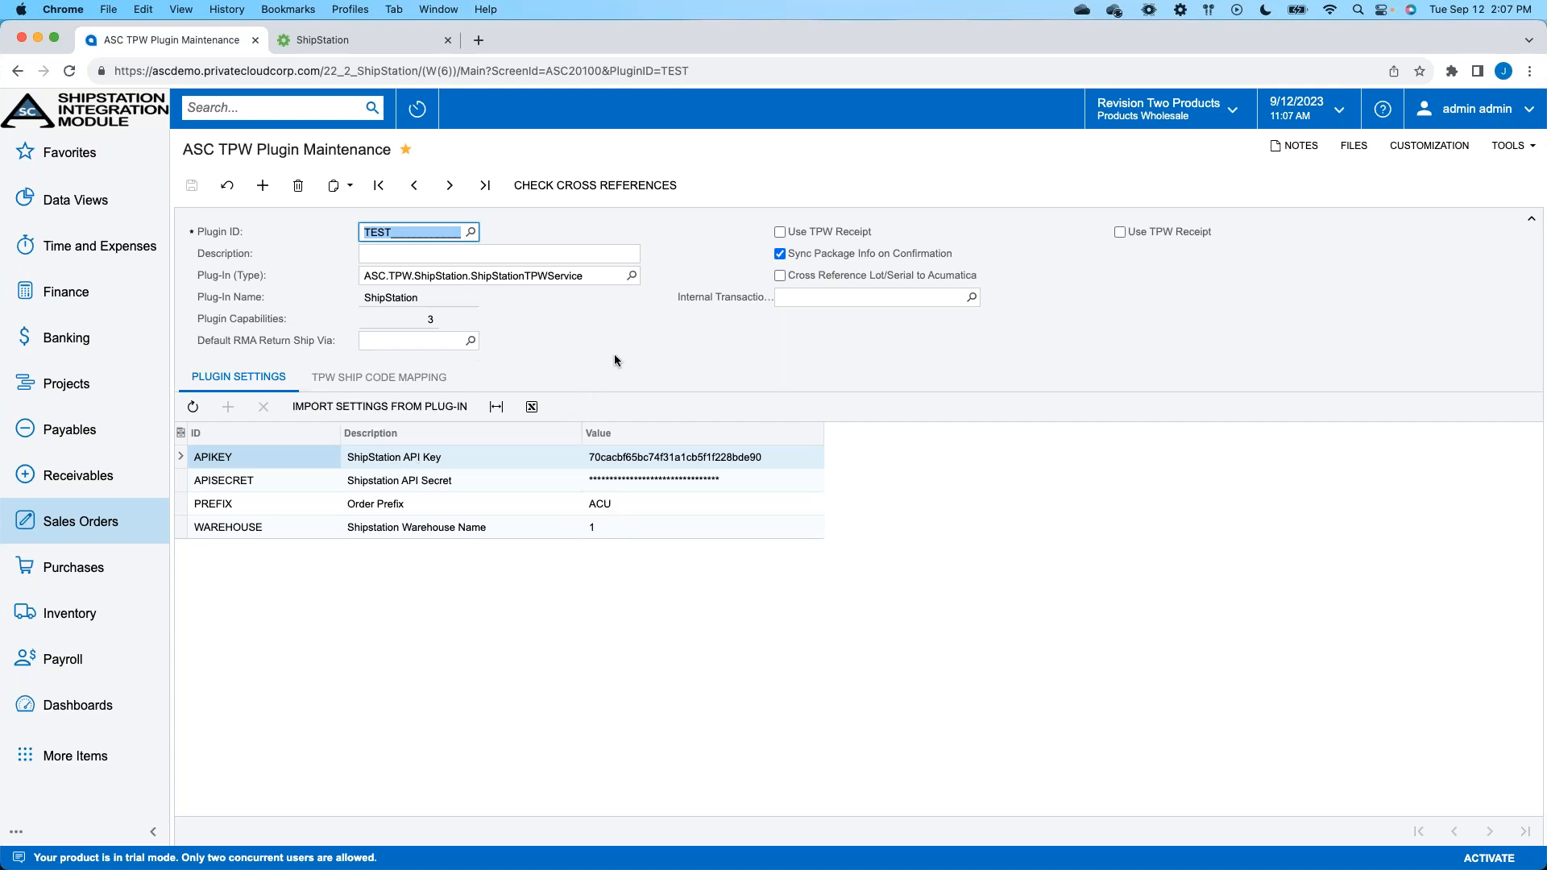
# - Create a new sales order of type SO for the customer ABCSTUDIOS - ABC Studios Inc
pyautogui.click(129, 535)
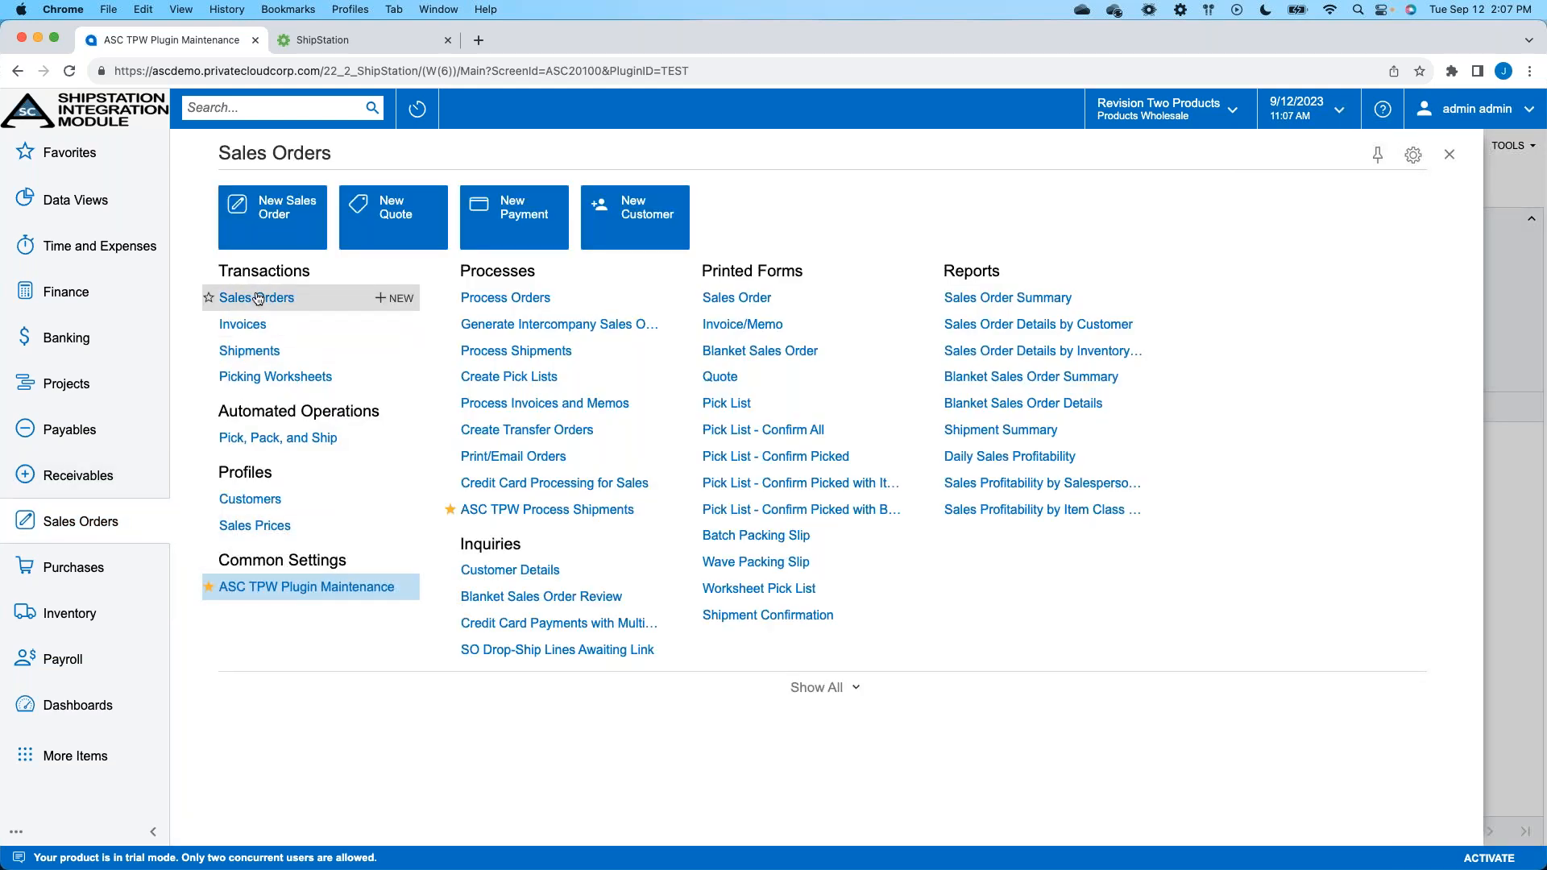
pyautogui.click(280, 295)
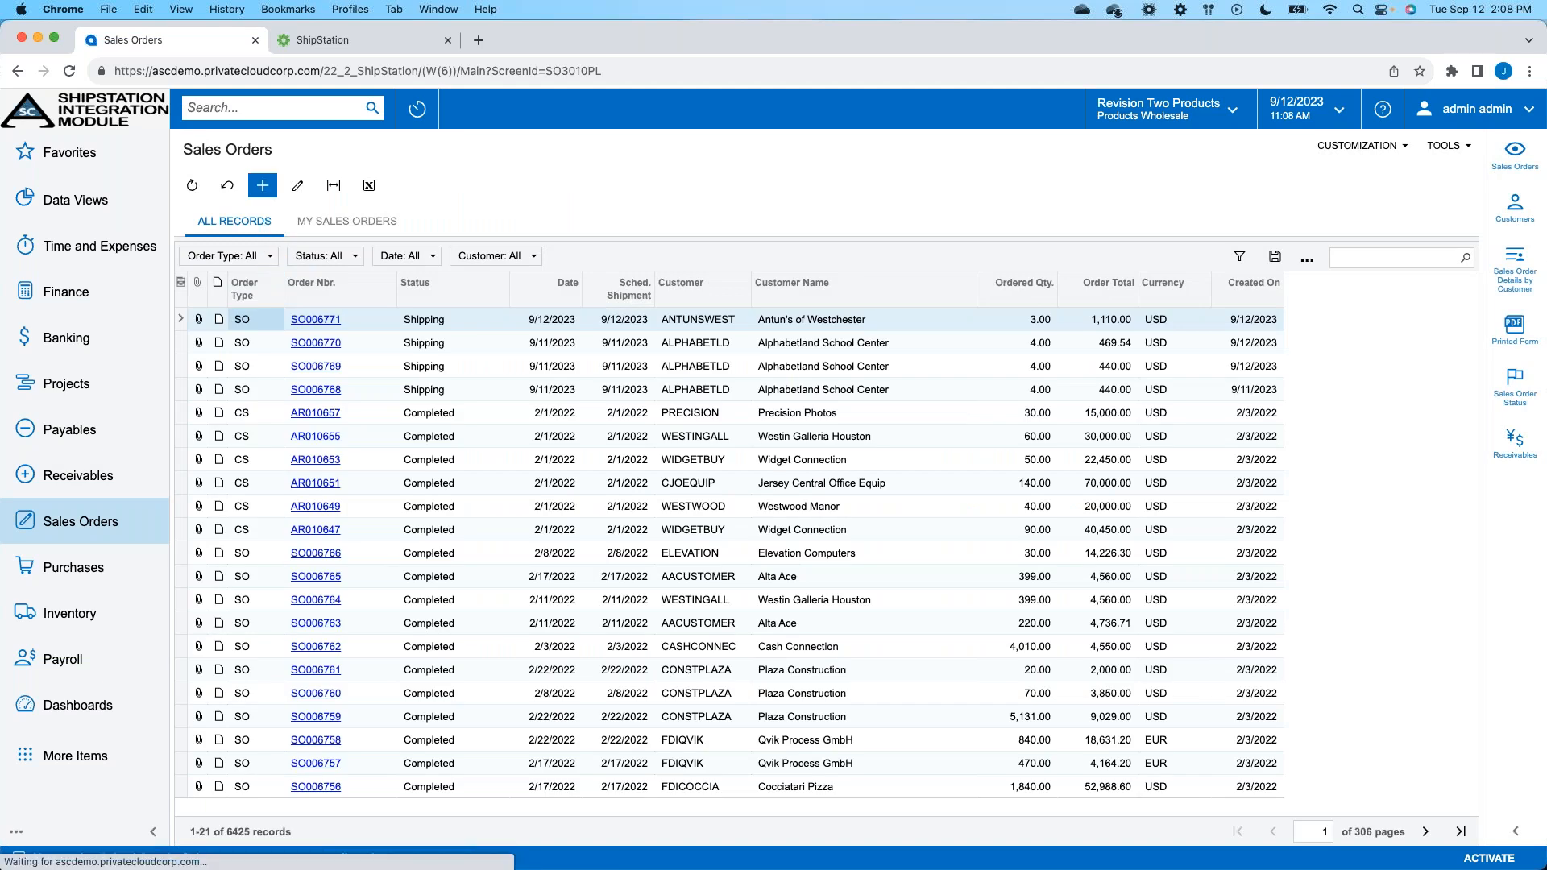
pyautogui.click(267, 200)
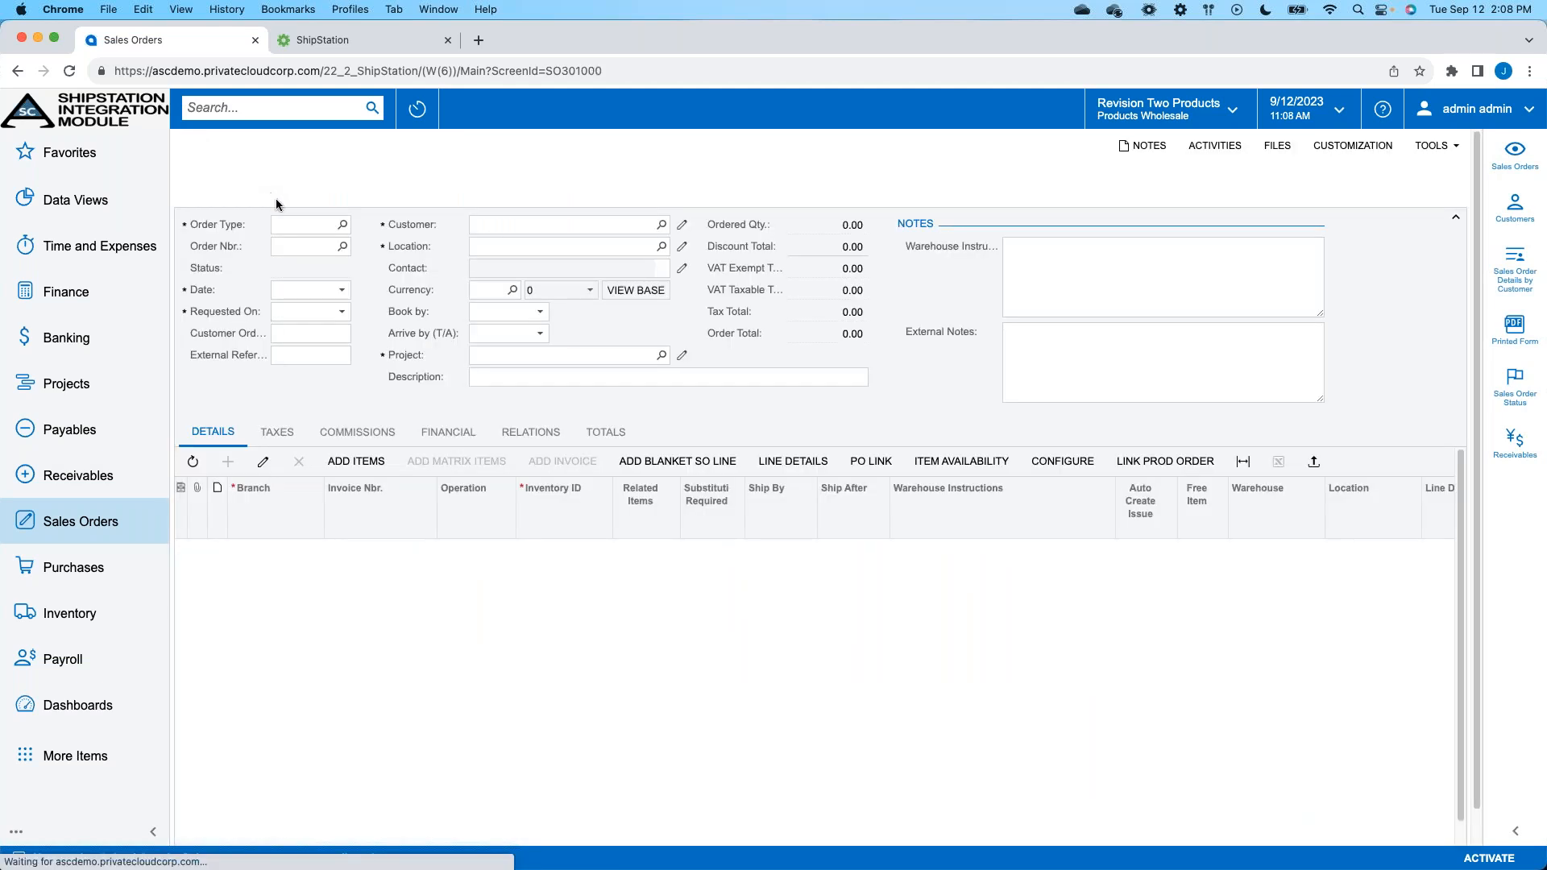
pyautogui.click(520, 218)
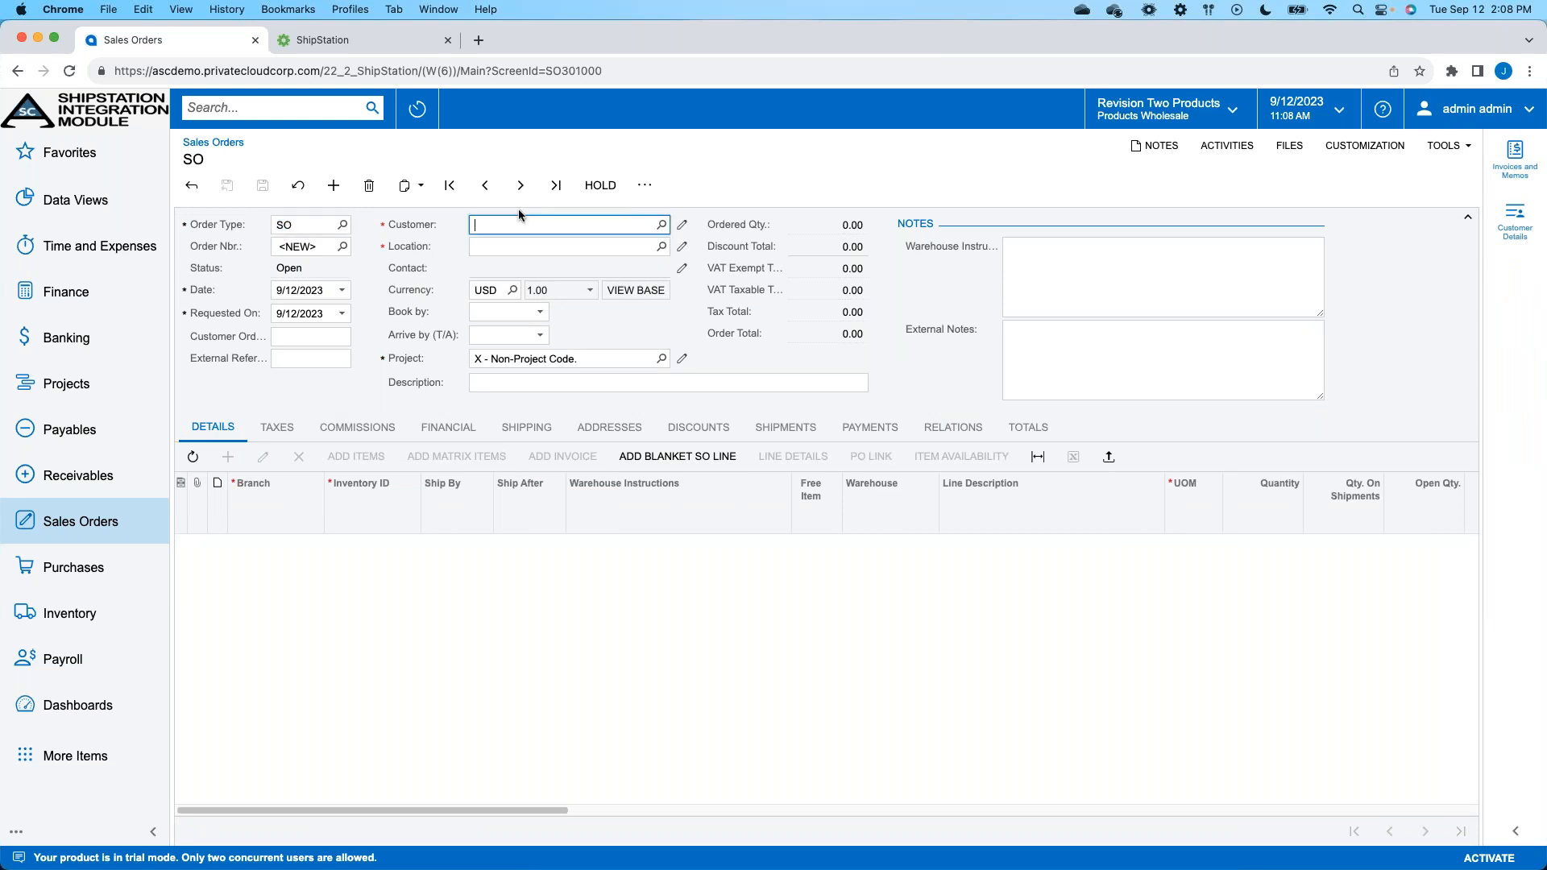
pyautogui.write('abc')
pyautogui.press('Down')
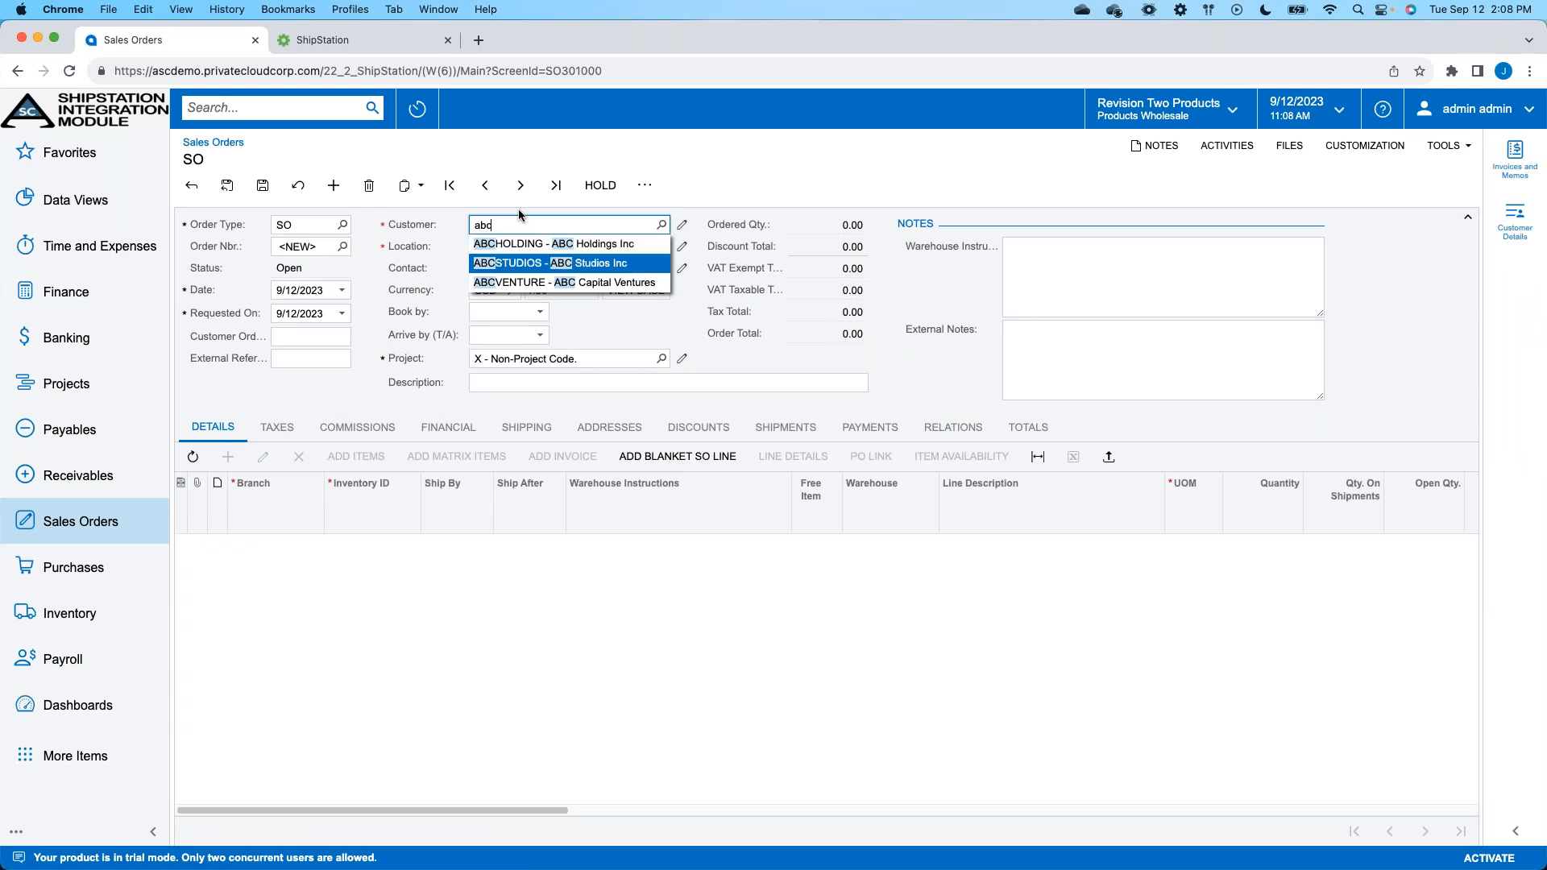
pyautogui.press('Tab')
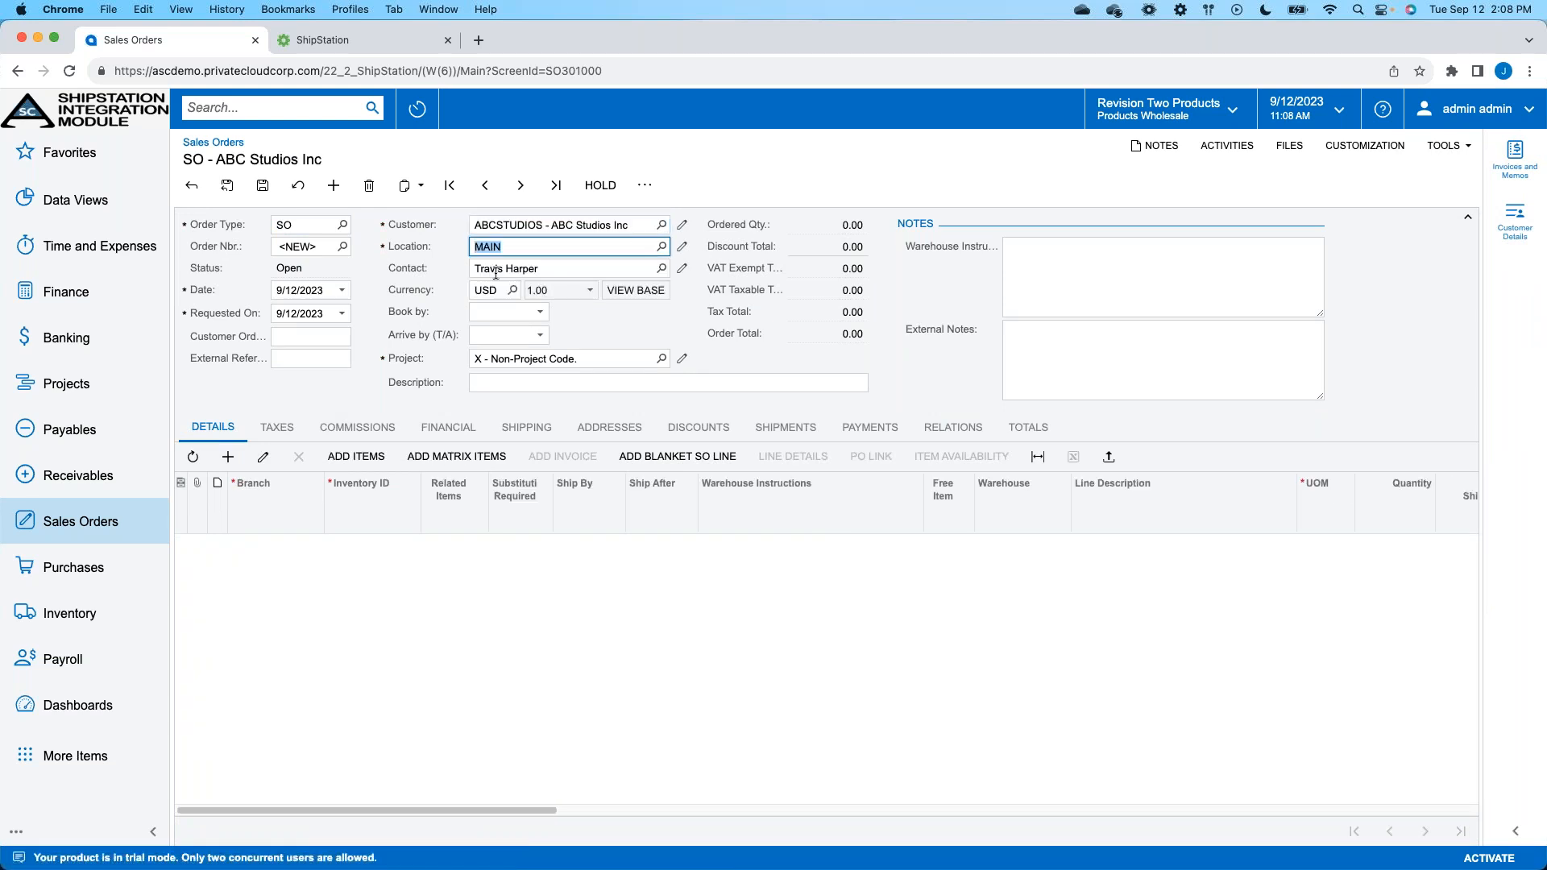
# - Add a line to the sales order's details for inventory item AALEGO500 (Lego 500 piece set)
pyautogui.click(228, 457)
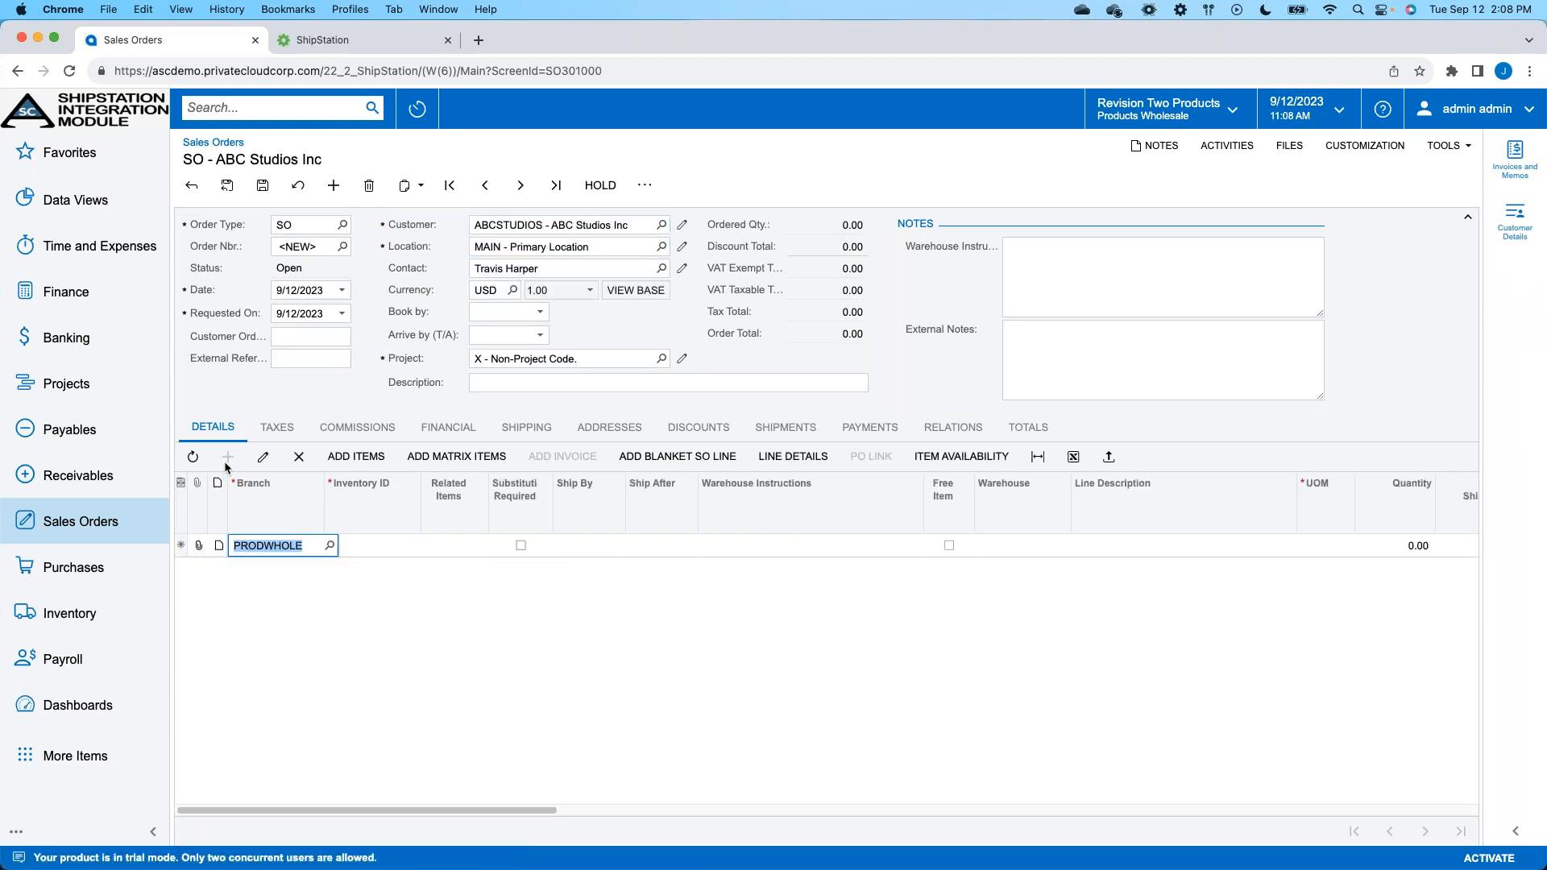
pyautogui.press('Tab')
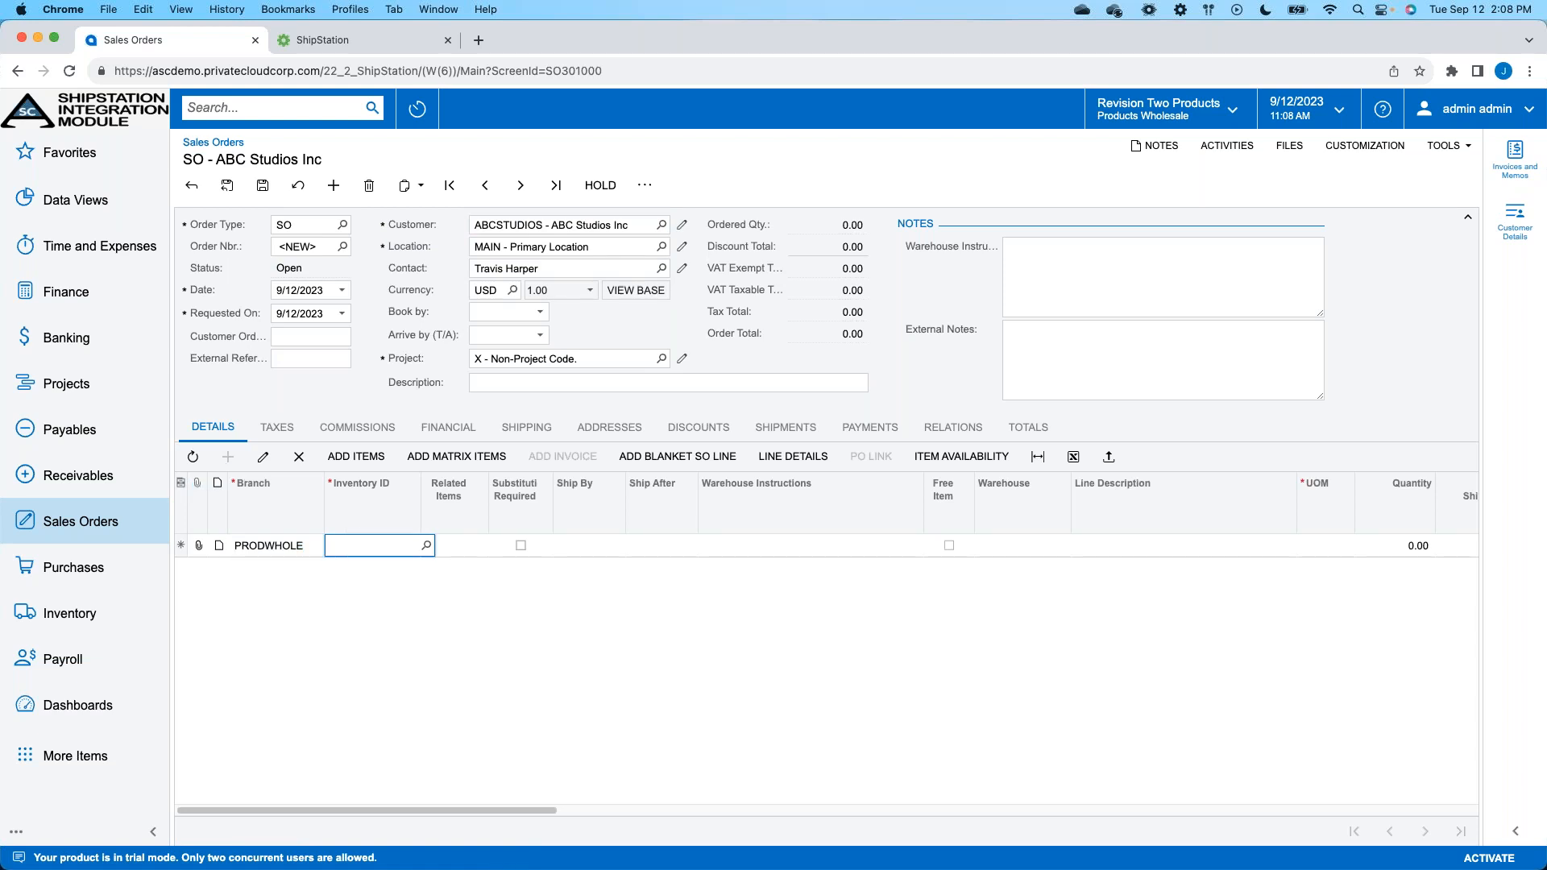
pyautogui.write('aa')
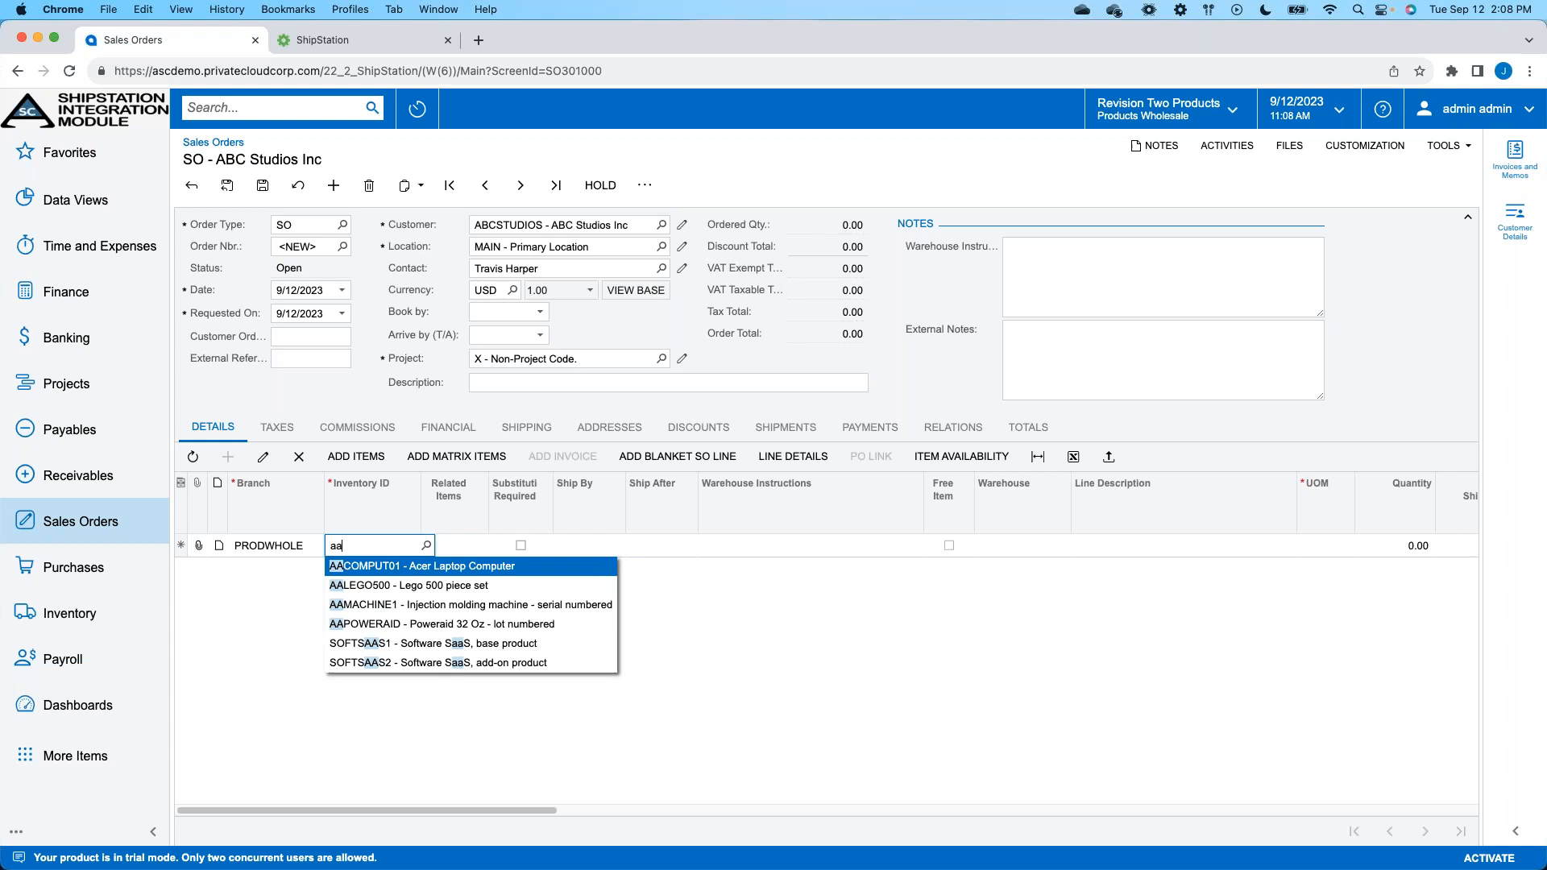
pyautogui.press('Down')
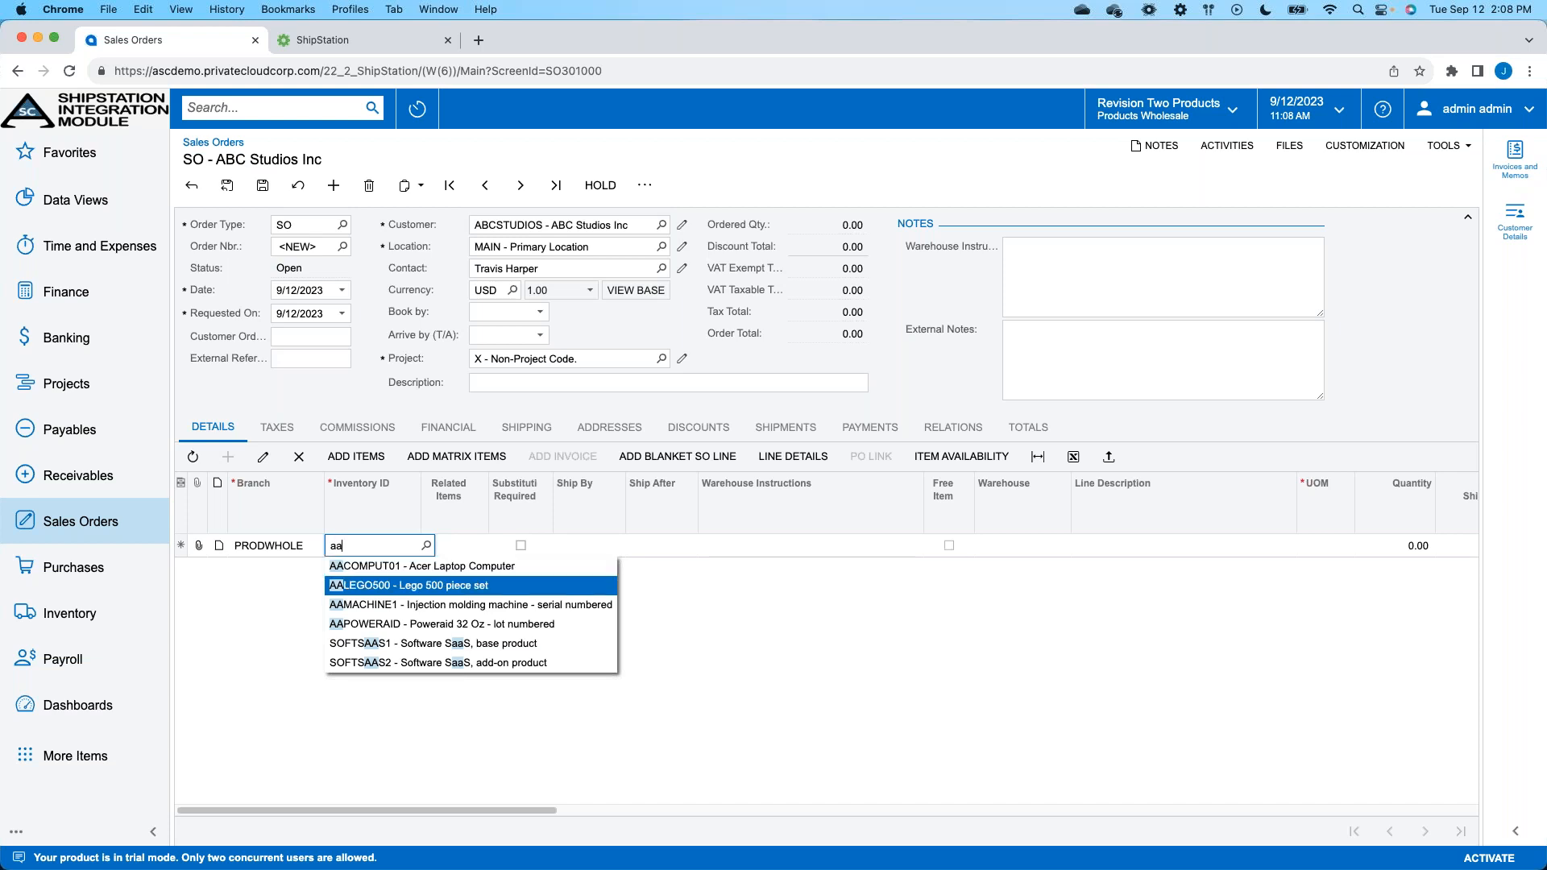
pyautogui.press('Tab')
pyautogui.press('Tab')
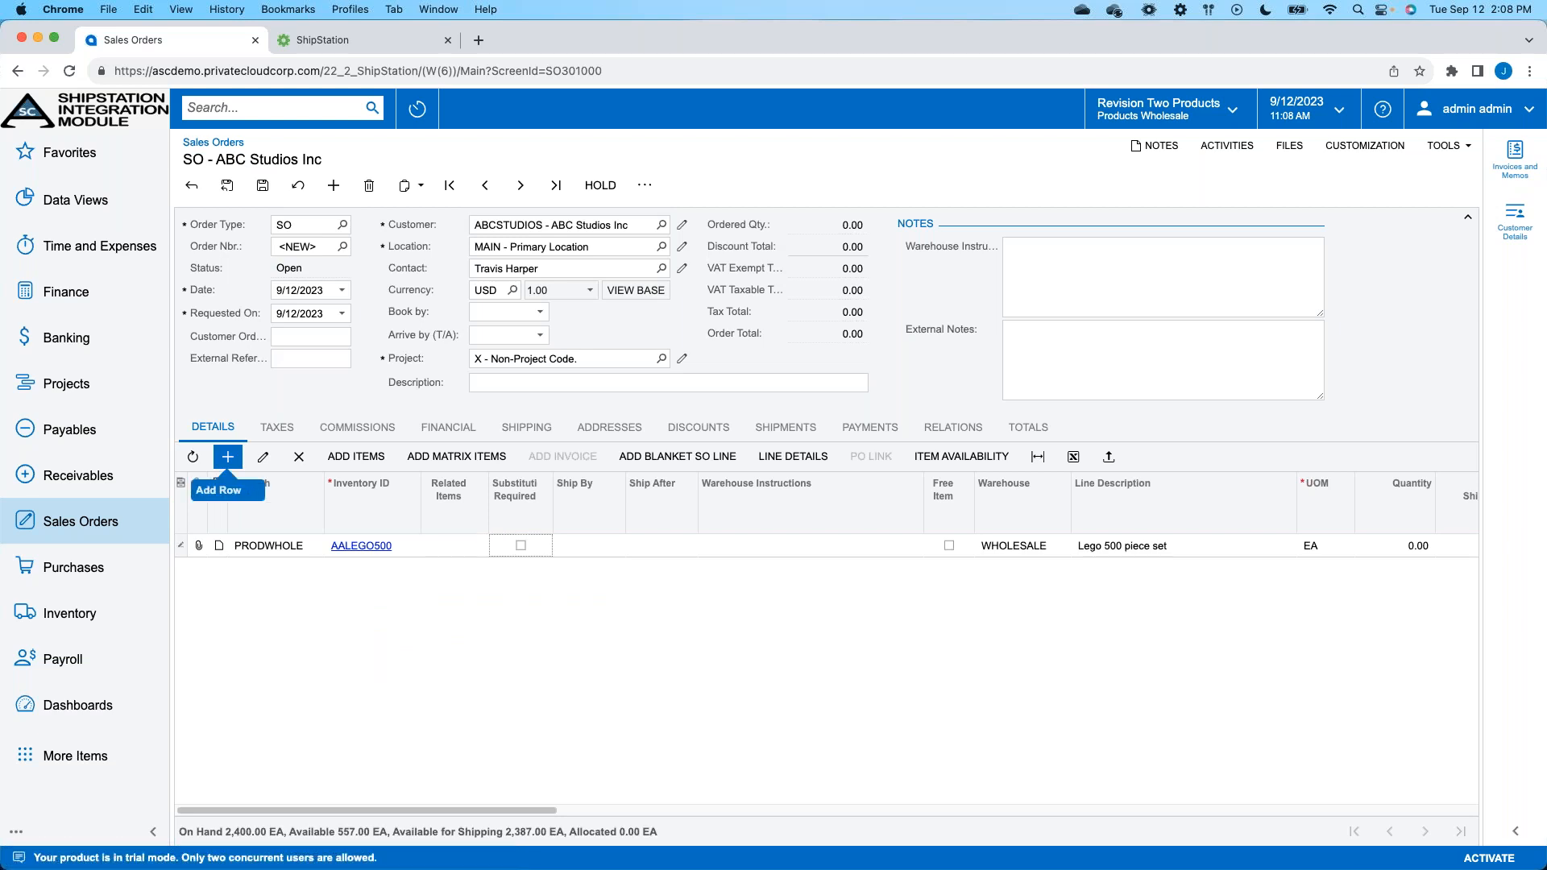
# - Set the Lego line's quantity to 5 and save the sales order
pyautogui.press('Tab')
pyautogui.press('Tab')
pyautogui.press('Tab')
pyautogui.press('Tab')
pyautogui.press('Tab')
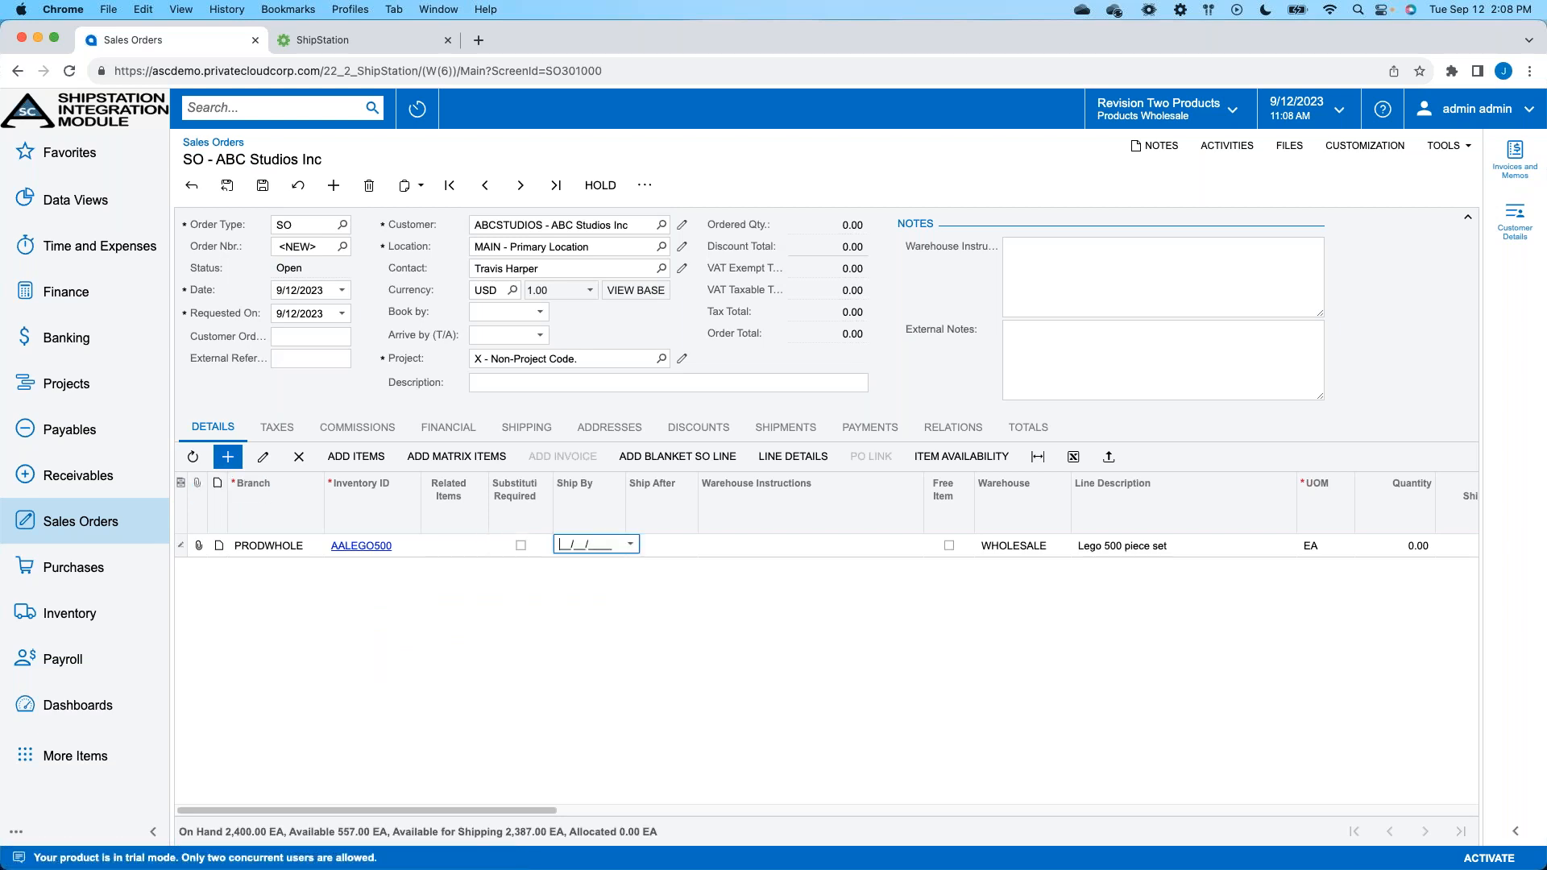
pyautogui.press('Tab')
pyautogui.press('Tab')
pyautogui.press('Tab')
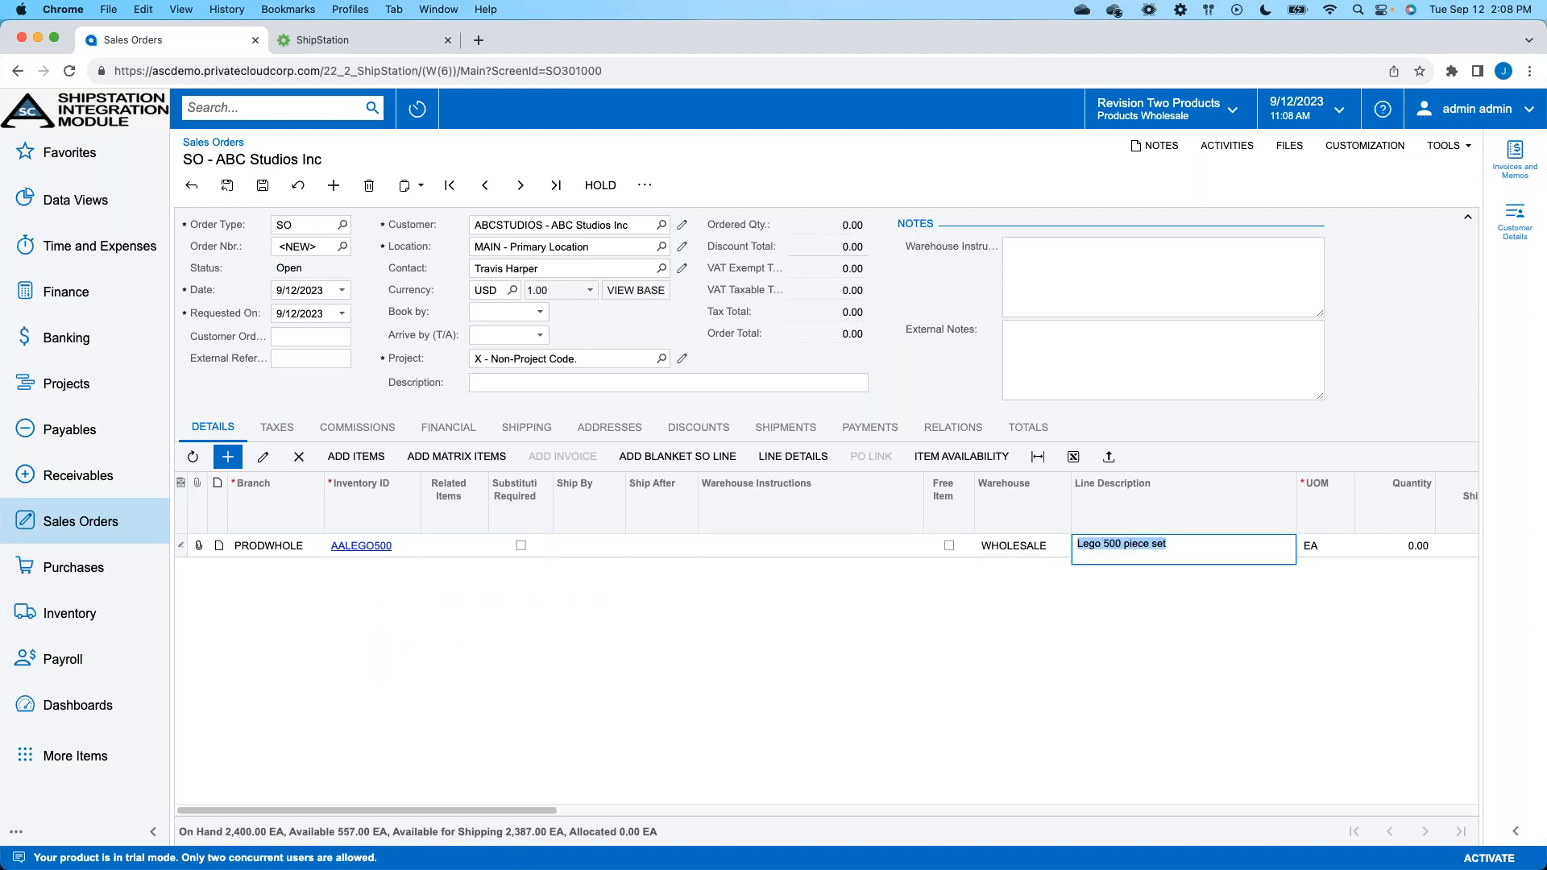
pyautogui.write('5')
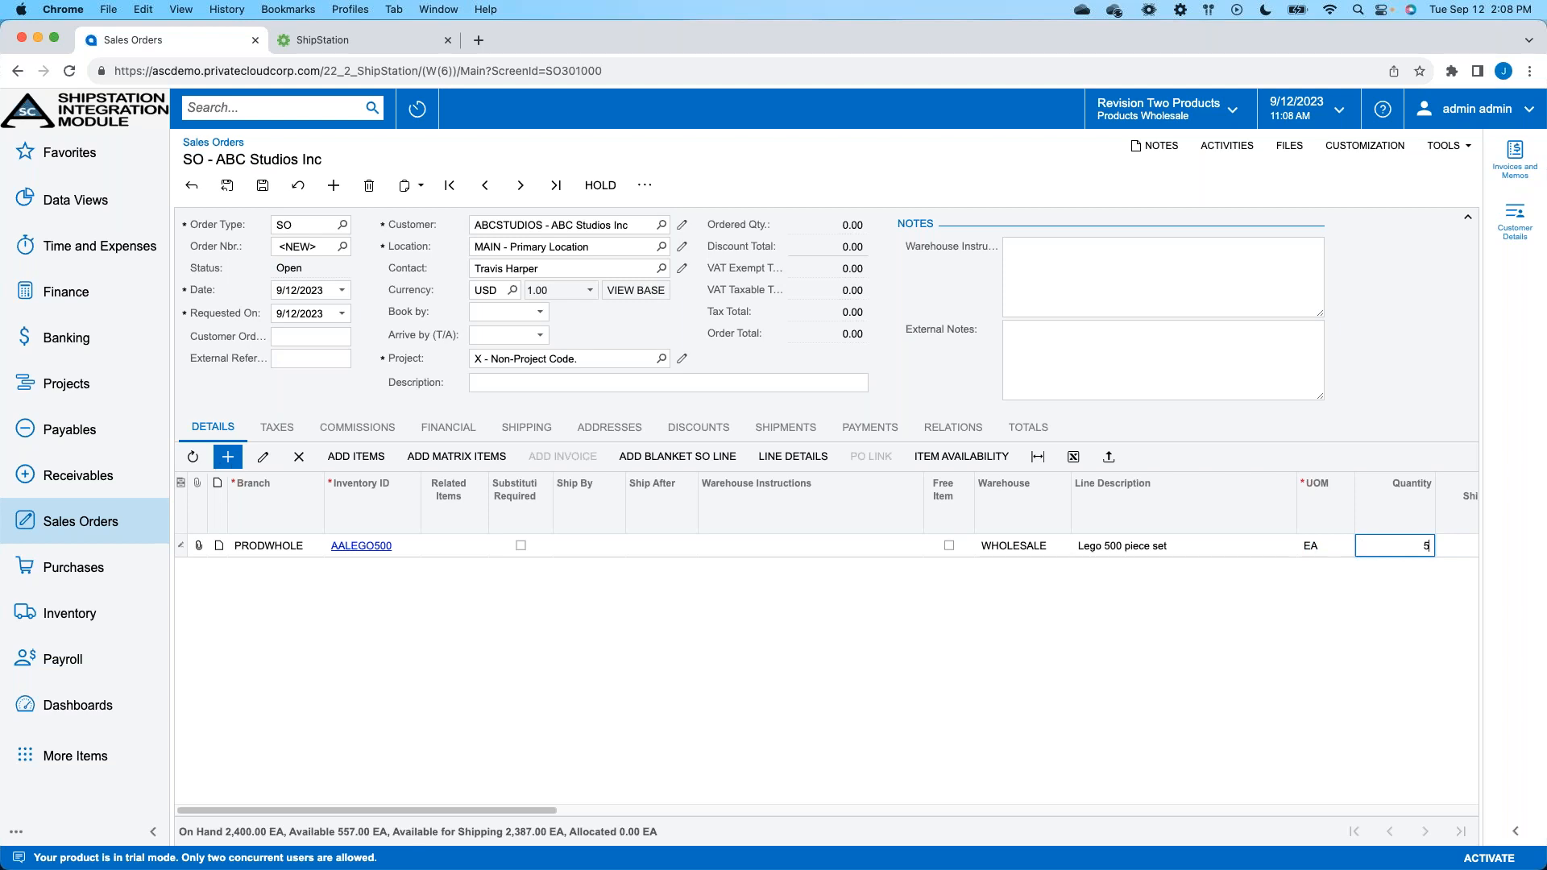
pyautogui.click(271, 187)
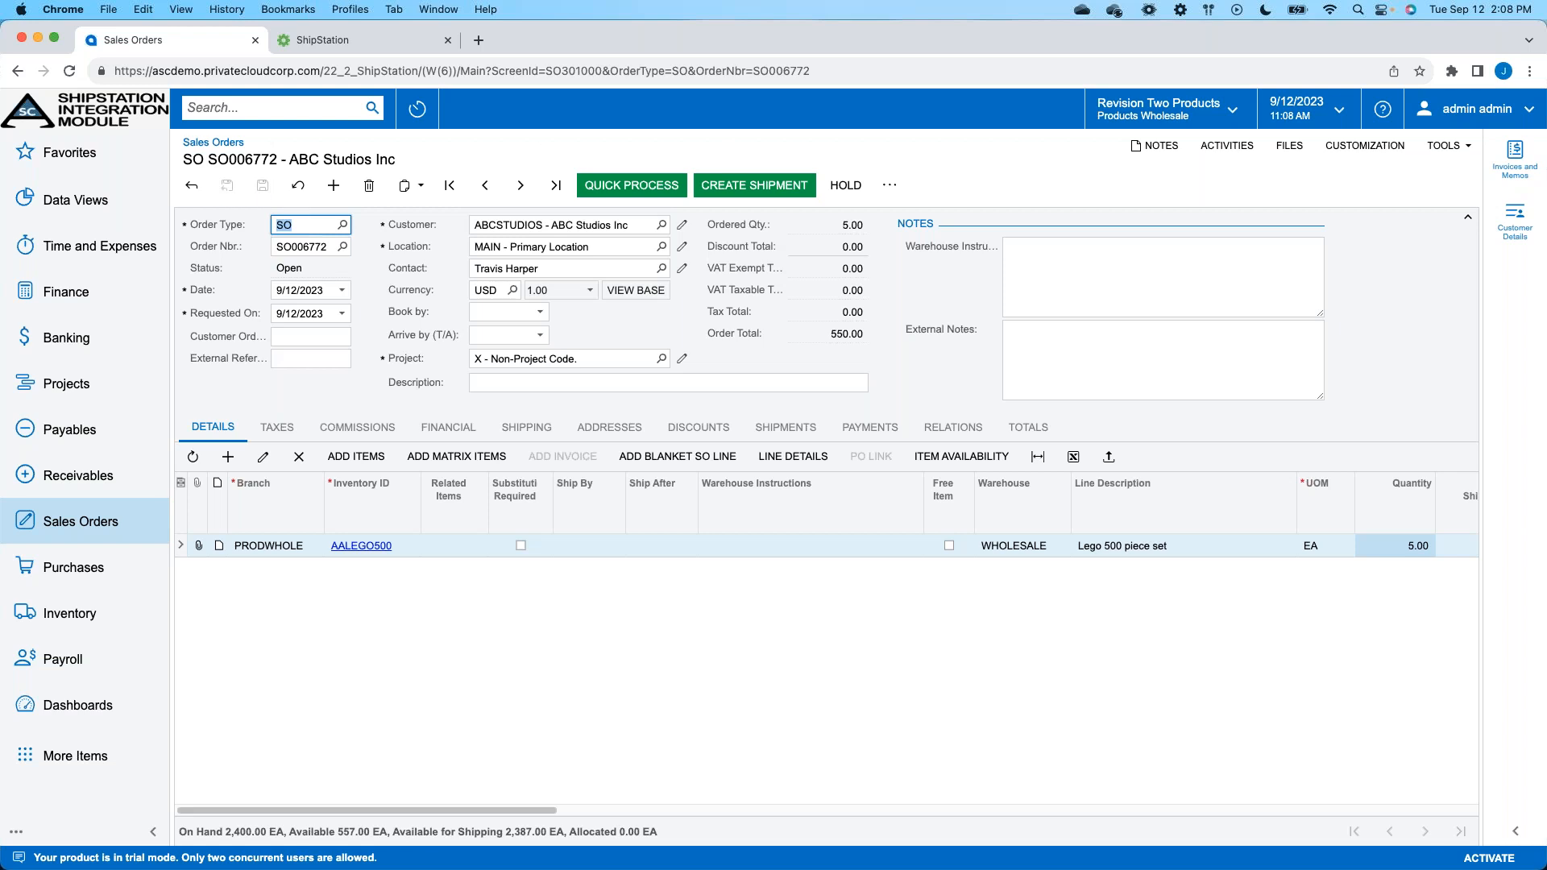
# - Create a shipment for the order dated 9/12/2023 from the WHOLESALE warehouse, and view the shipment's TPW details
pyautogui.click(763, 185)
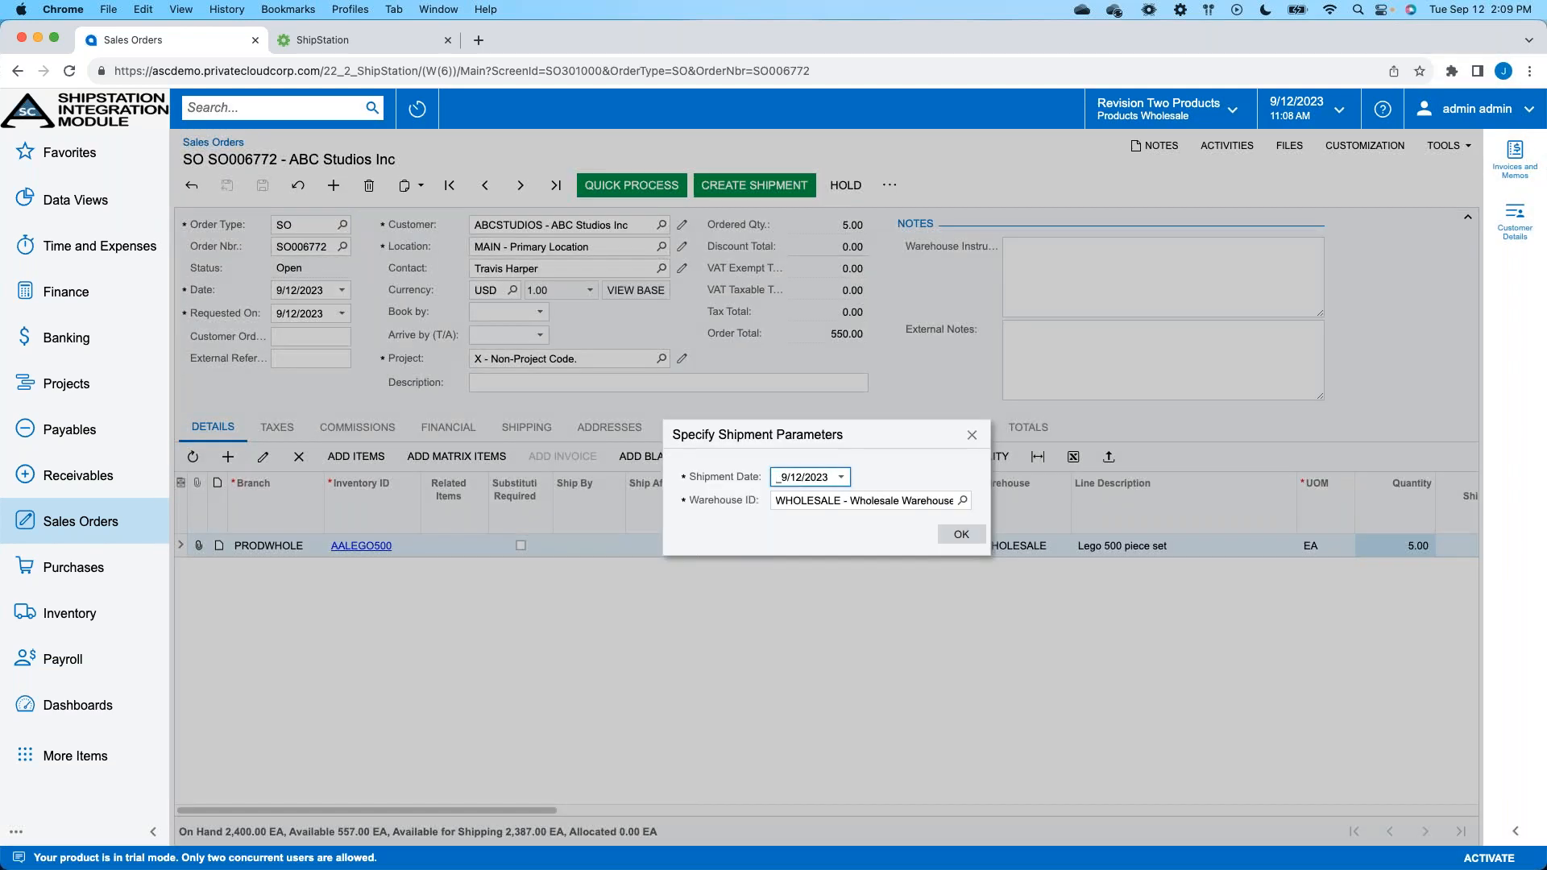
pyautogui.click(975, 536)
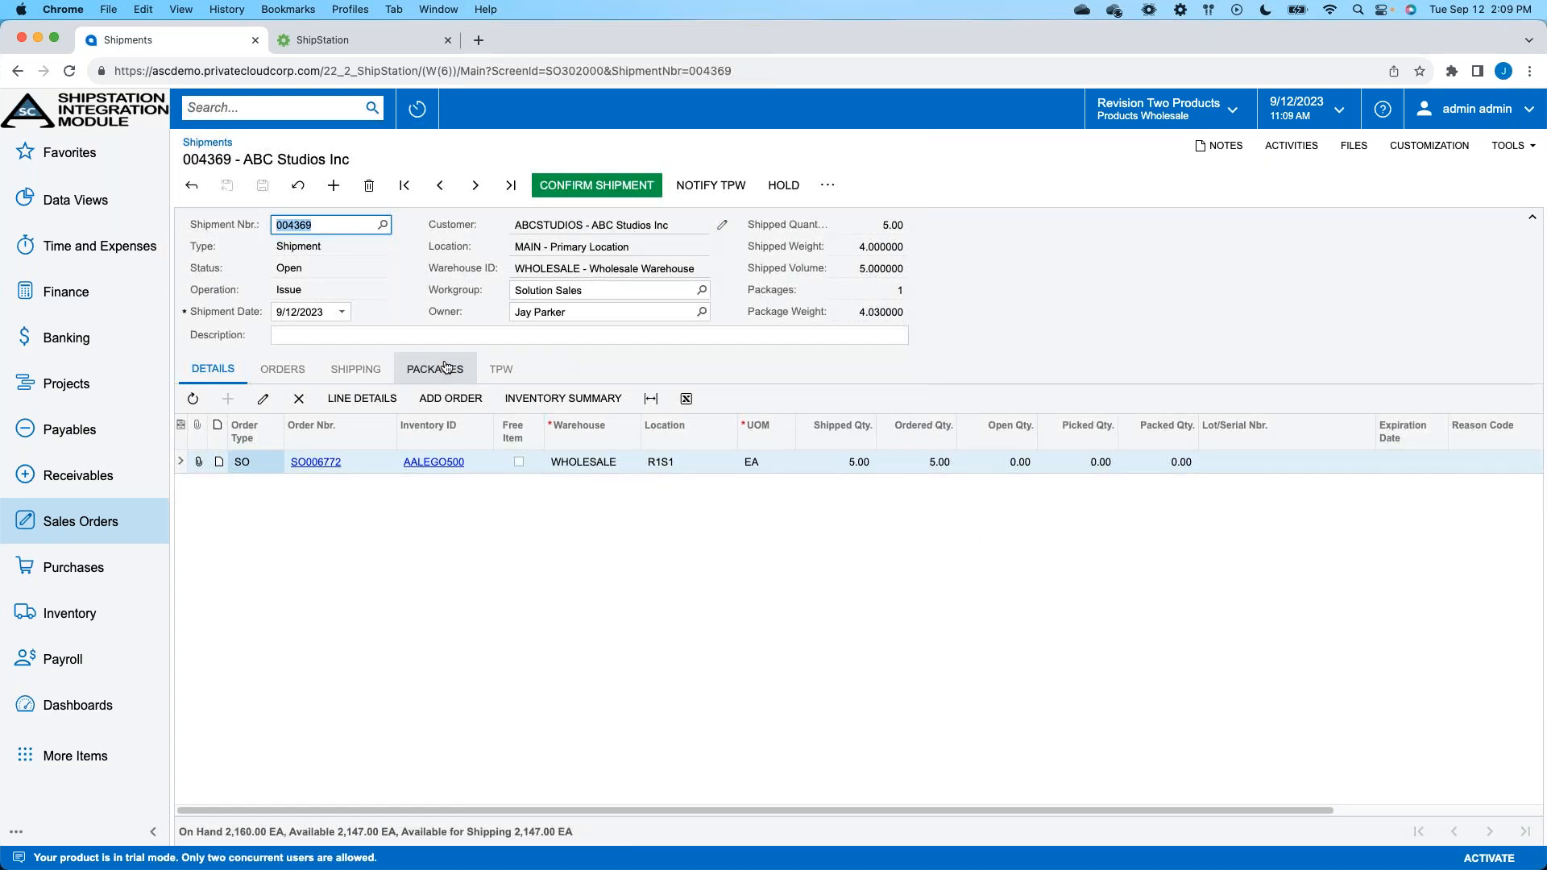
pyautogui.click(501, 372)
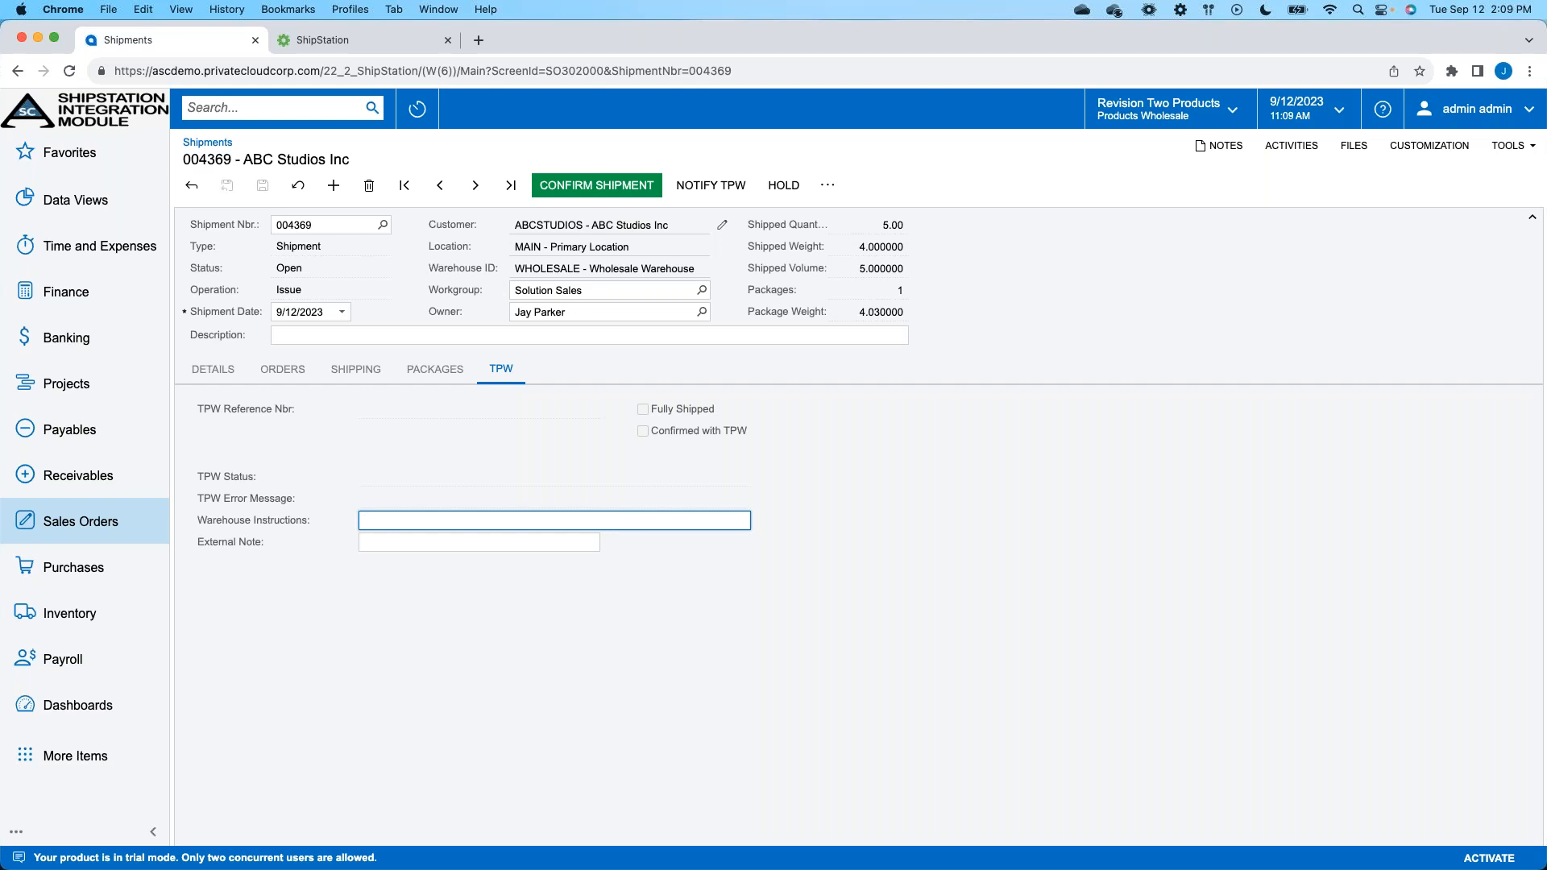
pyautogui.click(737, 199)
# - Open ASC TPW Process Shipments in a new browser tab and process all listed shipments with the Send Notification action
pyautogui.click(103, 527)
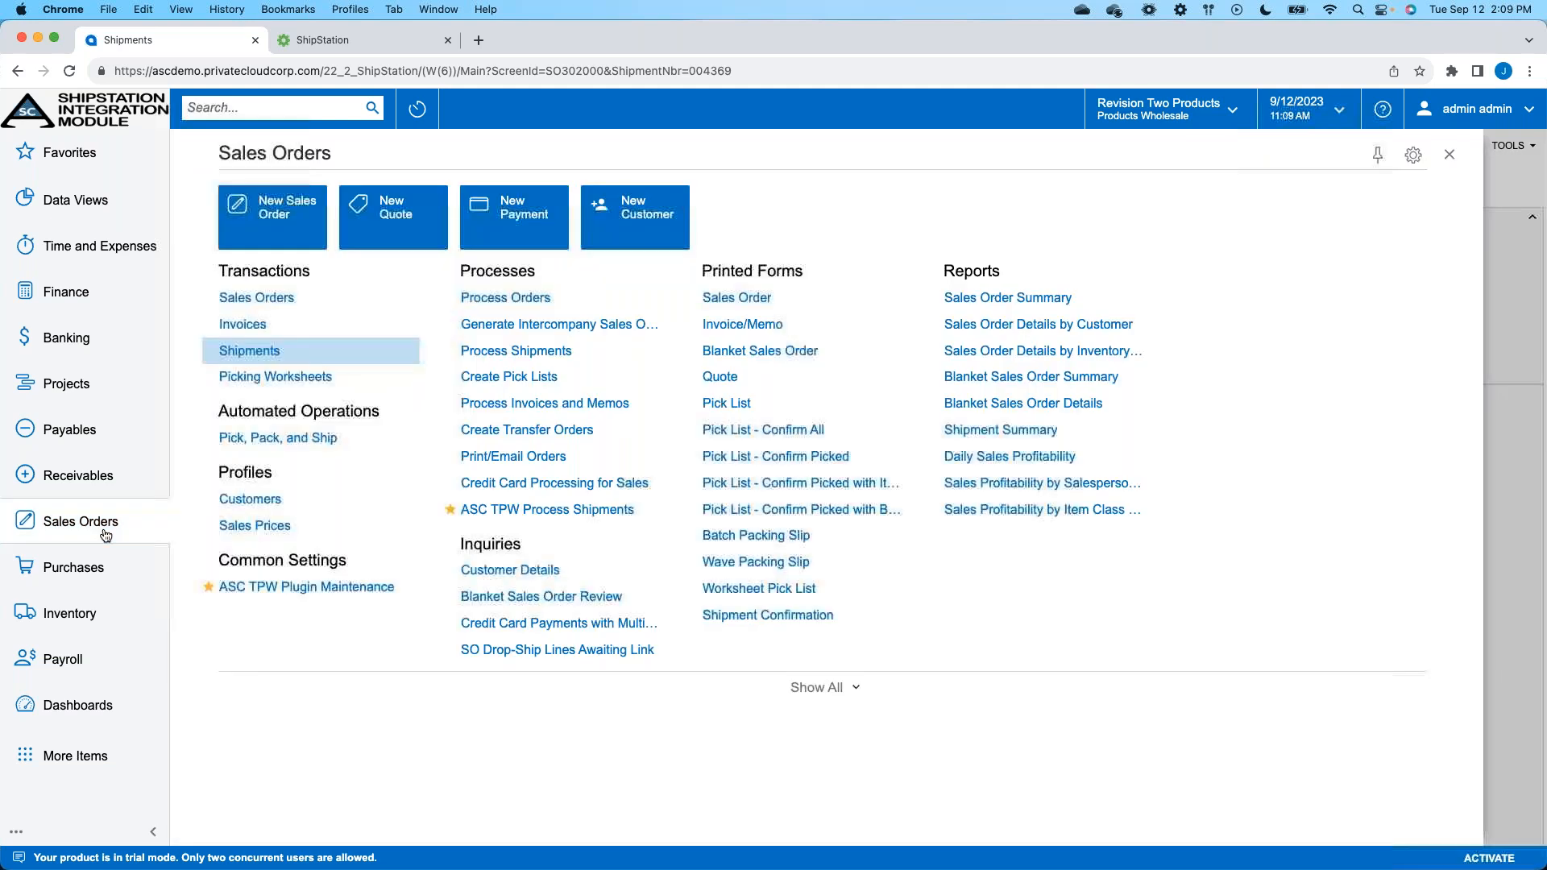
pyautogui.rightClick(566, 510)
pyautogui.click(568, 537)
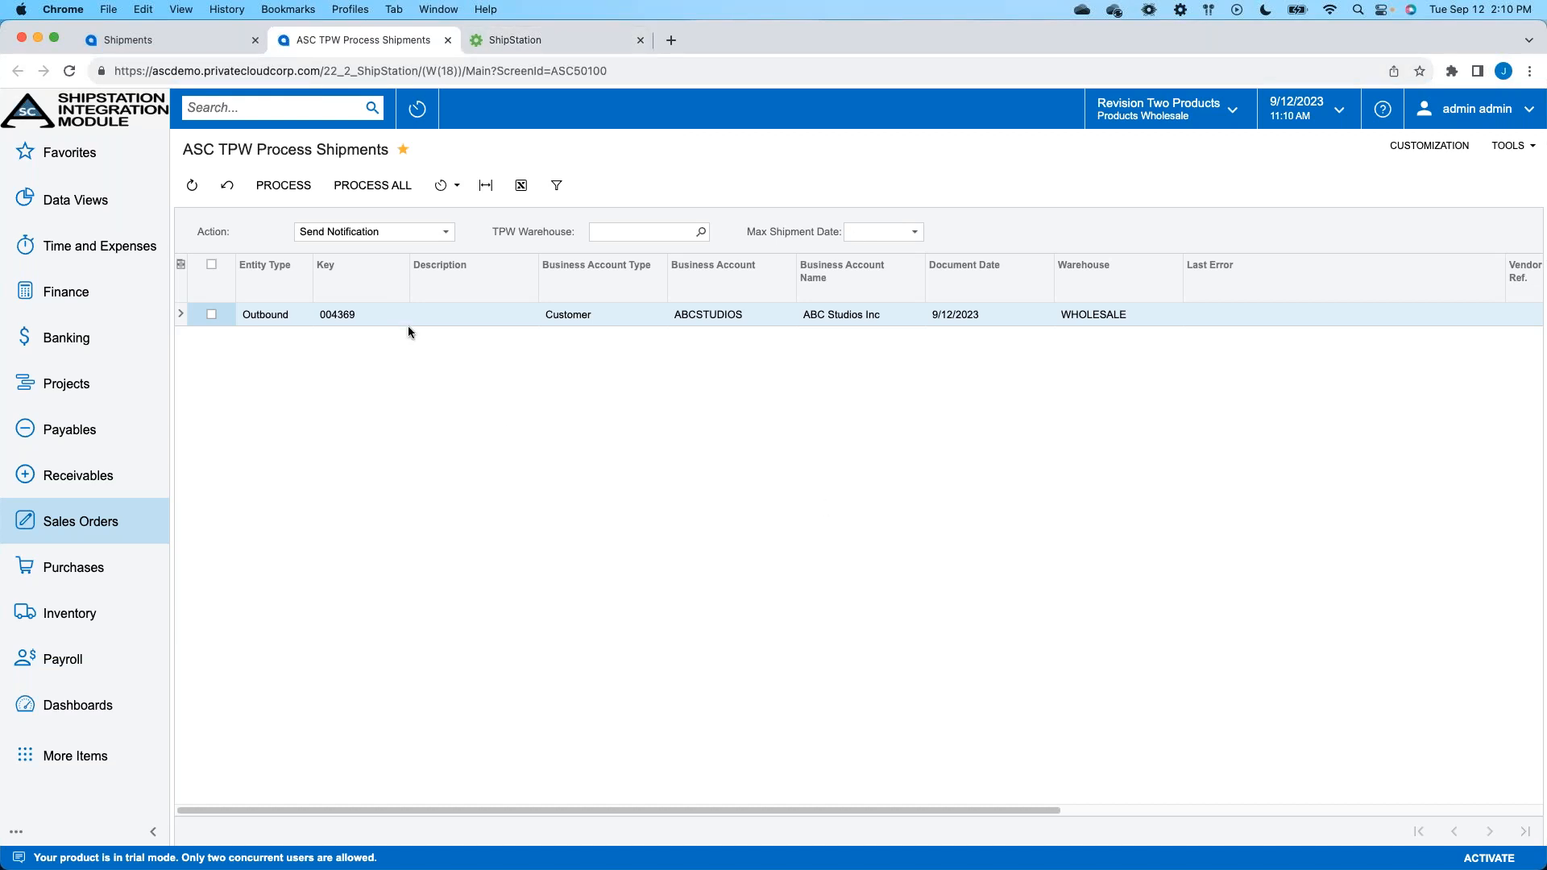
pyautogui.click(362, 189)
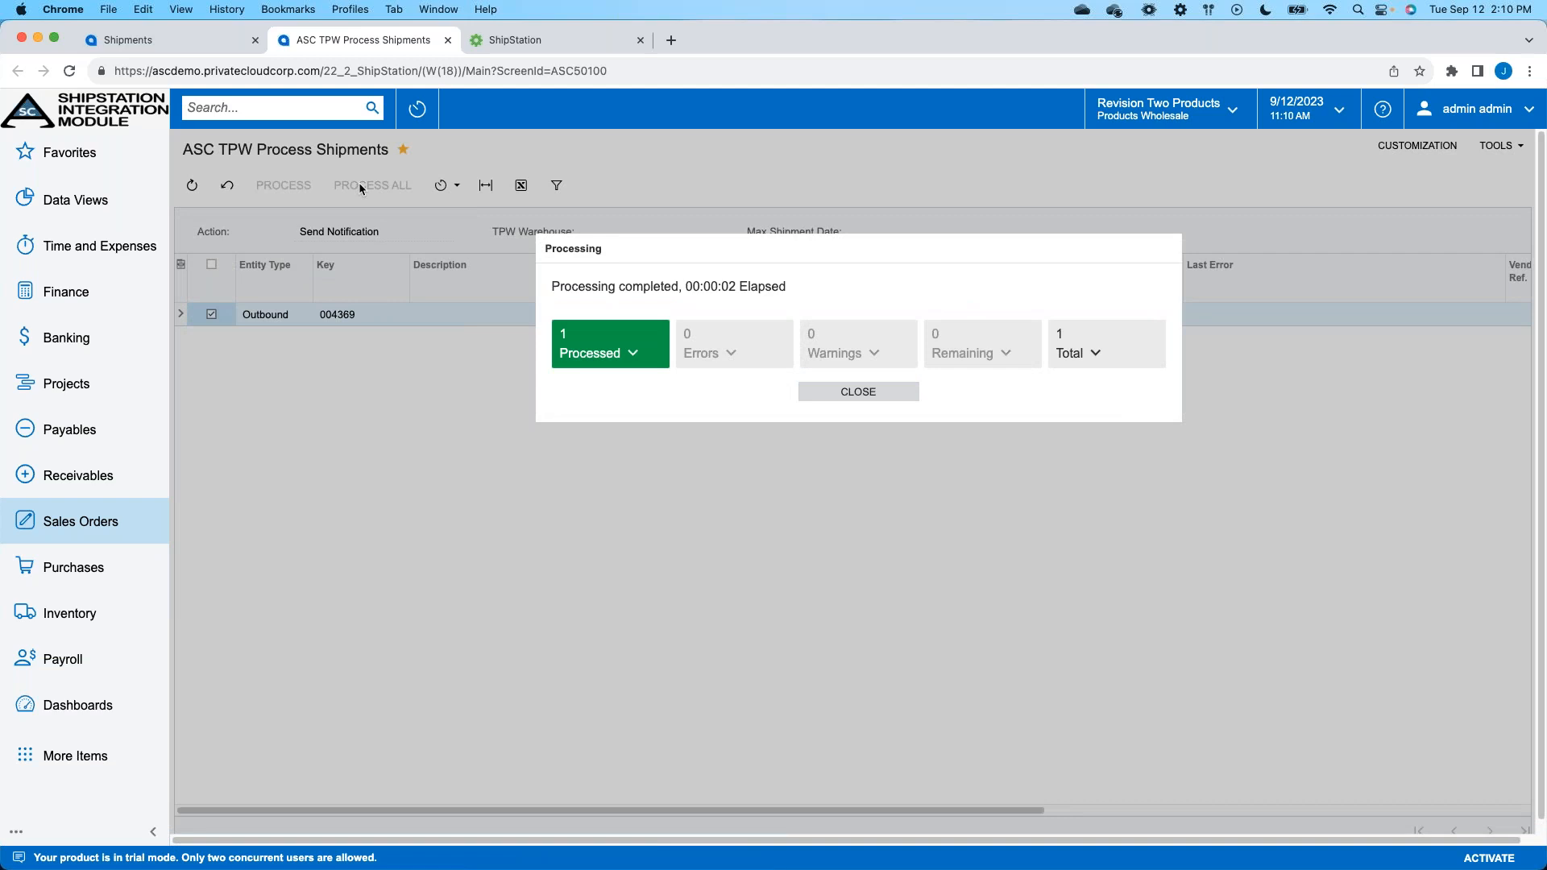
pyautogui.click(623, 364)
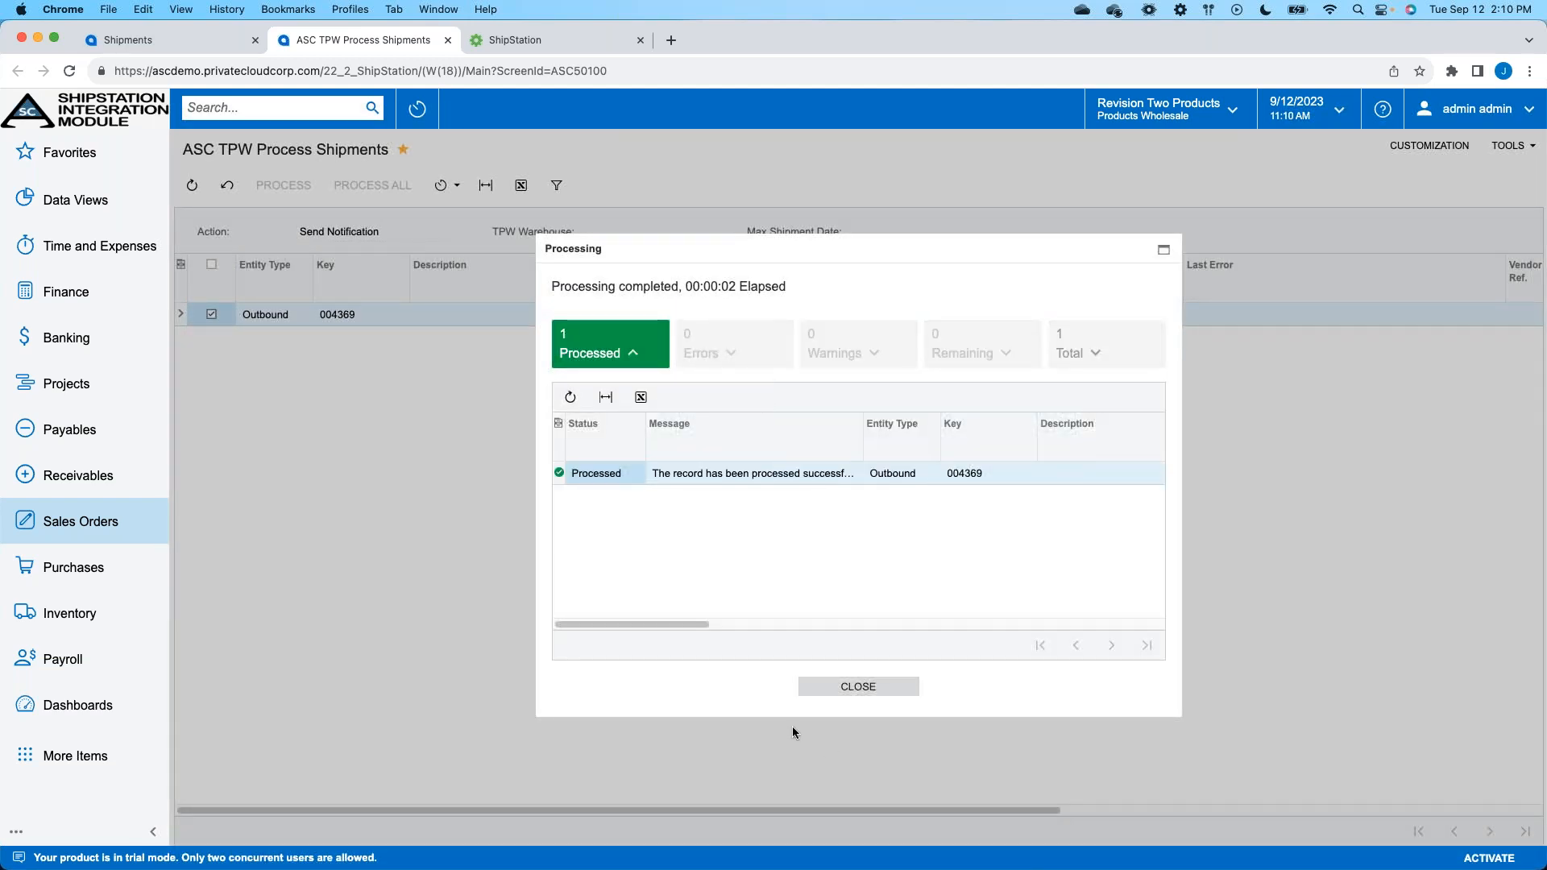
pyautogui.click(843, 687)
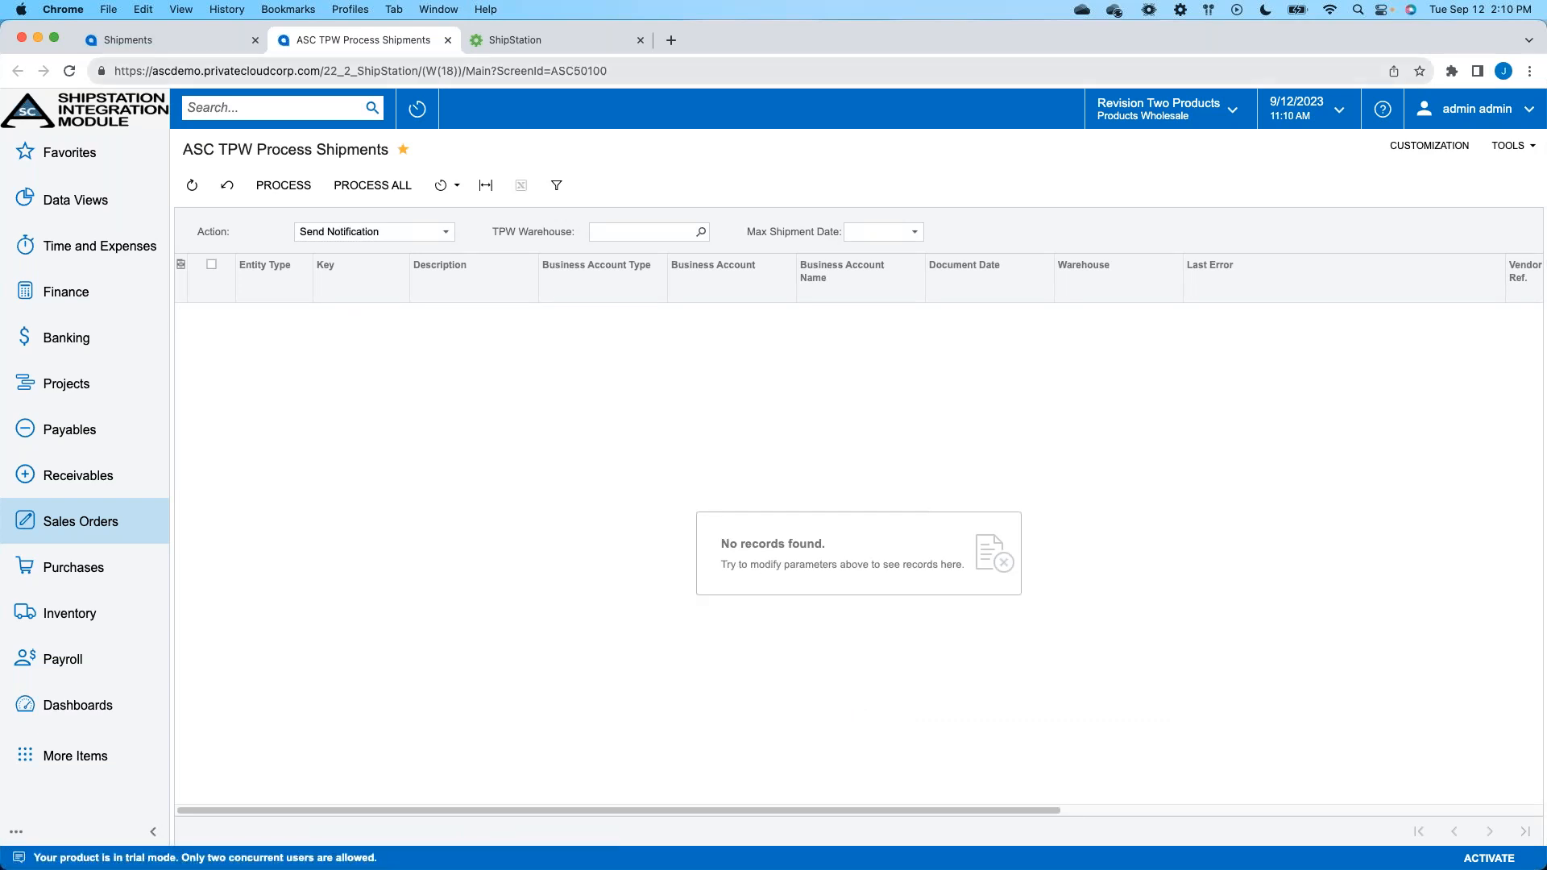
# - Switch to ShipStation and refresh the Awaiting Shipment orders to check for the new ABC Studios order
pyautogui.click(522, 45)
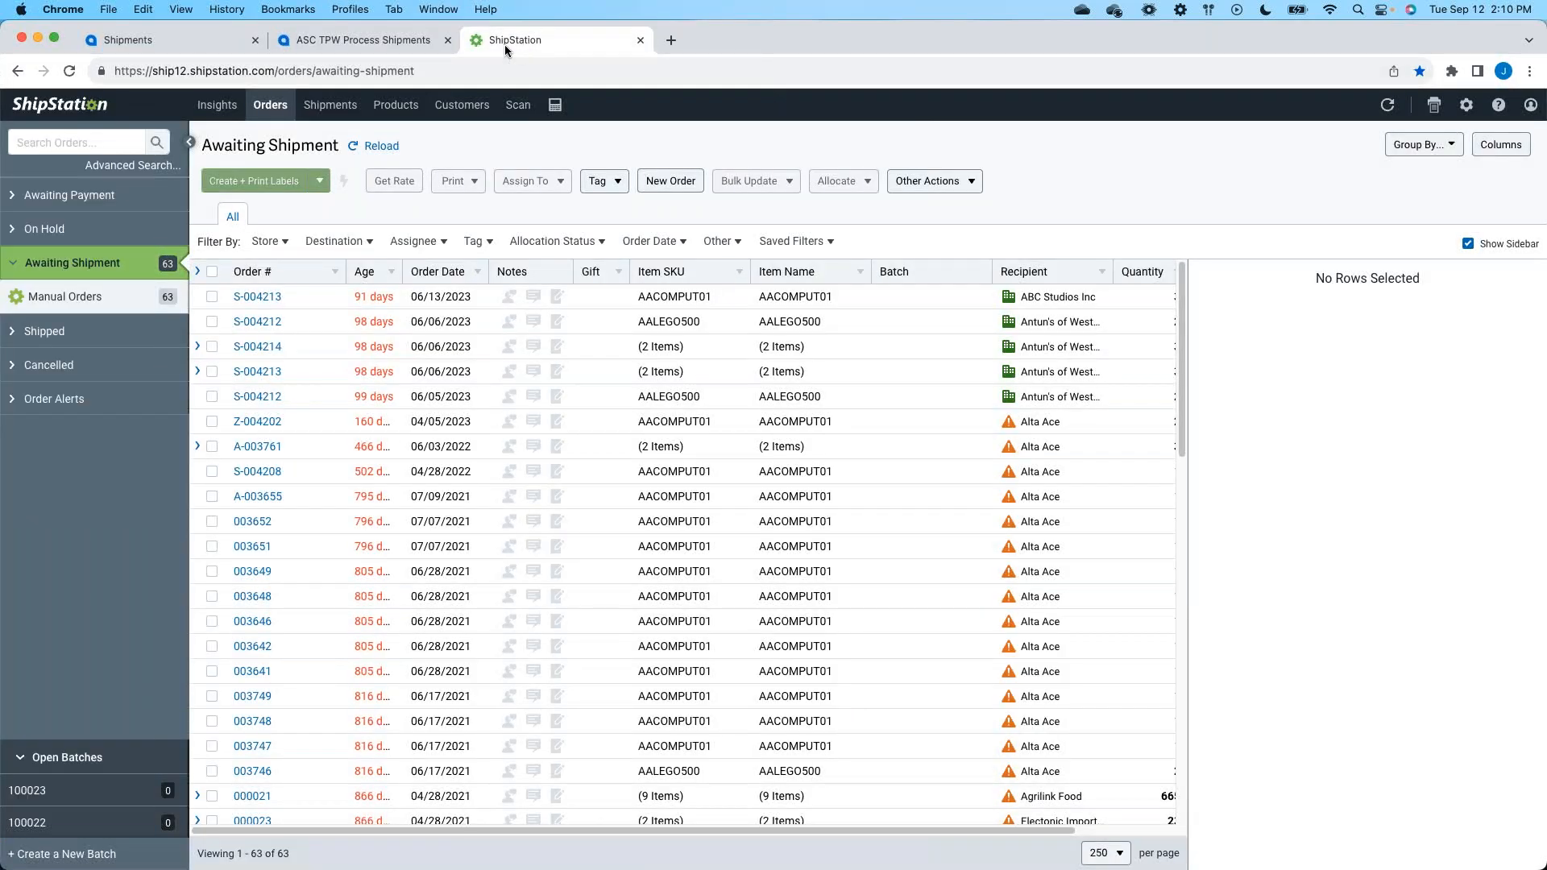
pyautogui.click(75, 72)
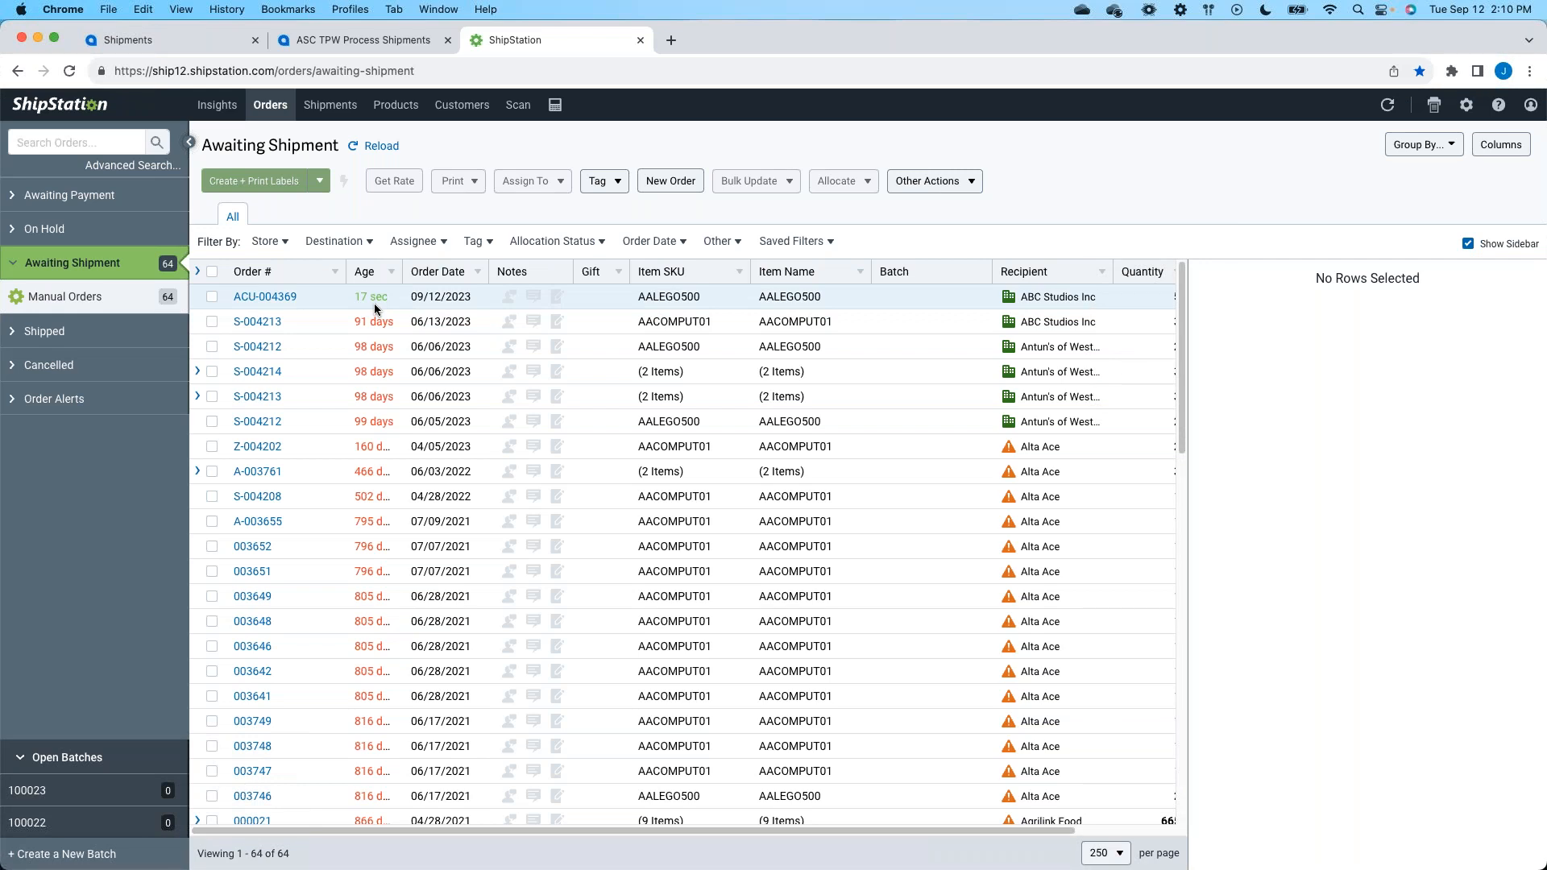
pyautogui.click(393, 42)
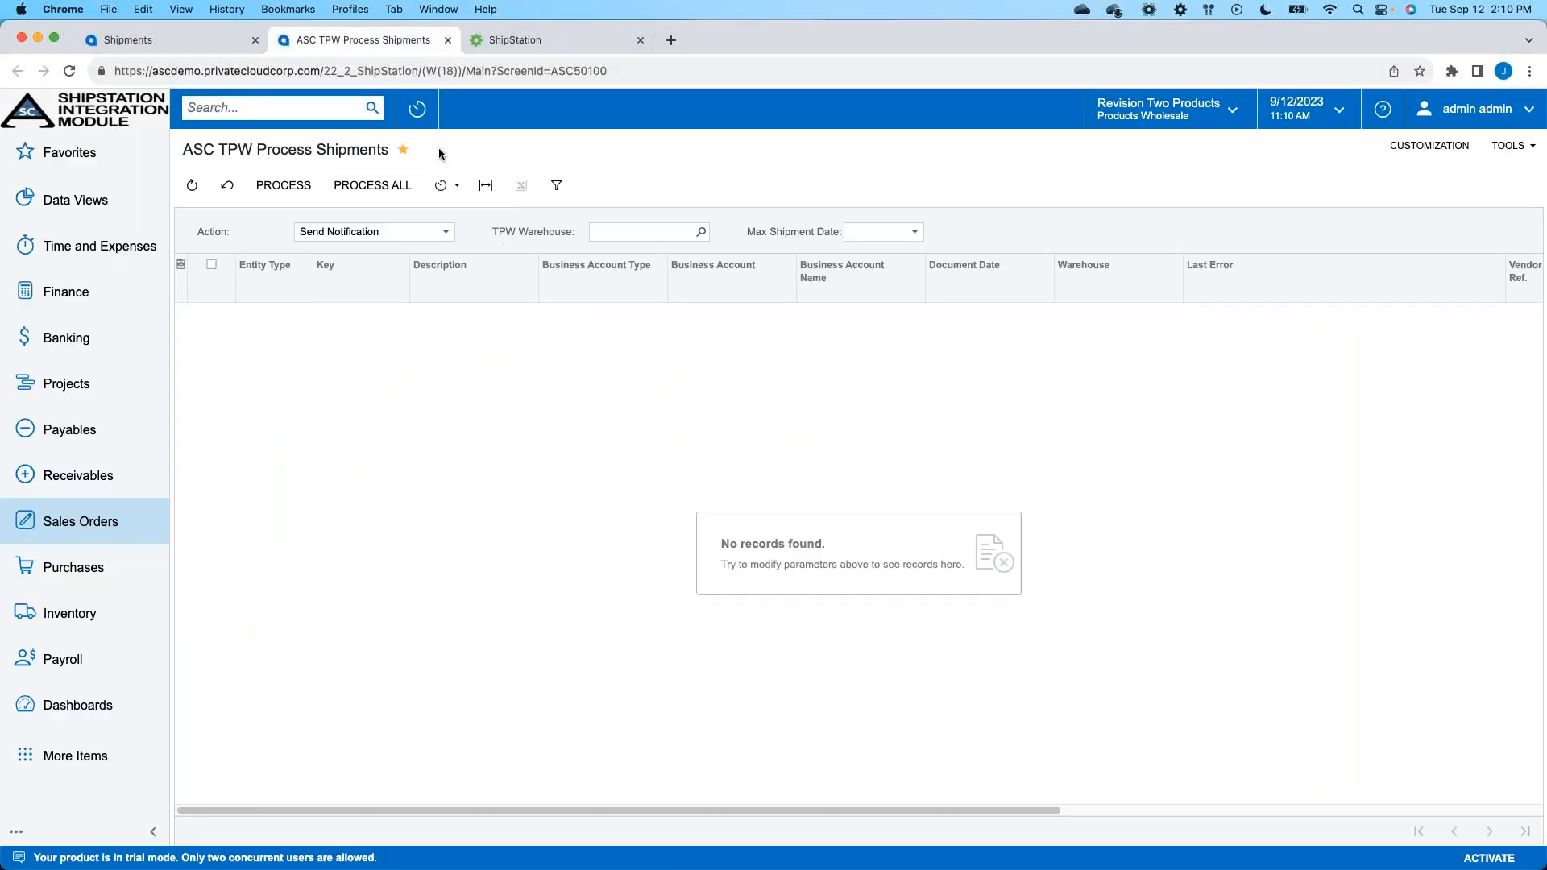
pyautogui.click(534, 42)
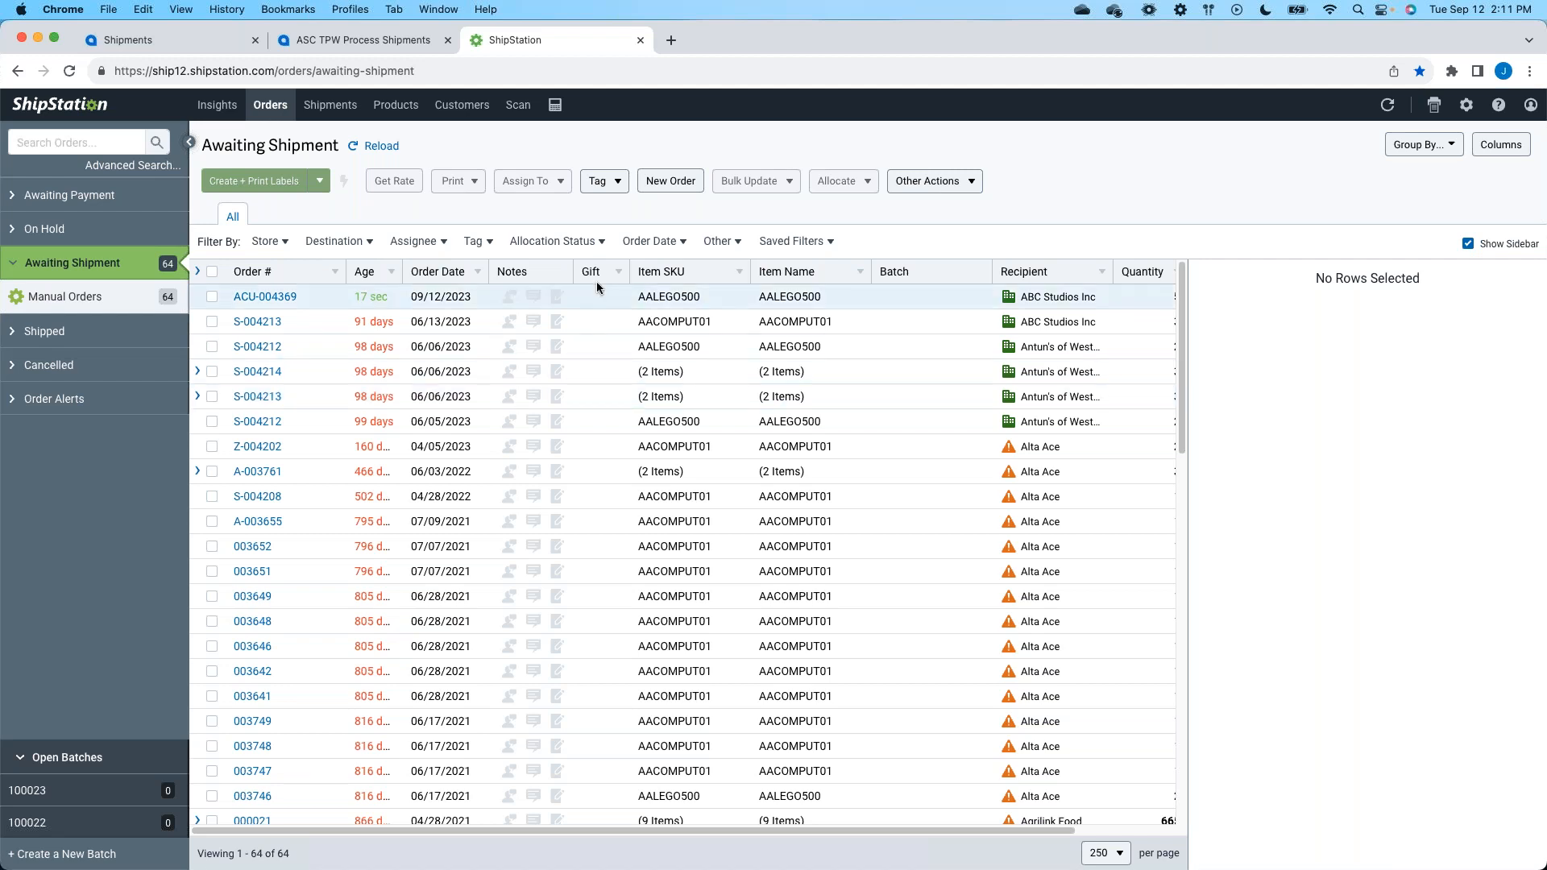
# - Select the new ABC Studios order dated 09/12/2023 and review the other actions available for it
pyautogui.click(324, 300)
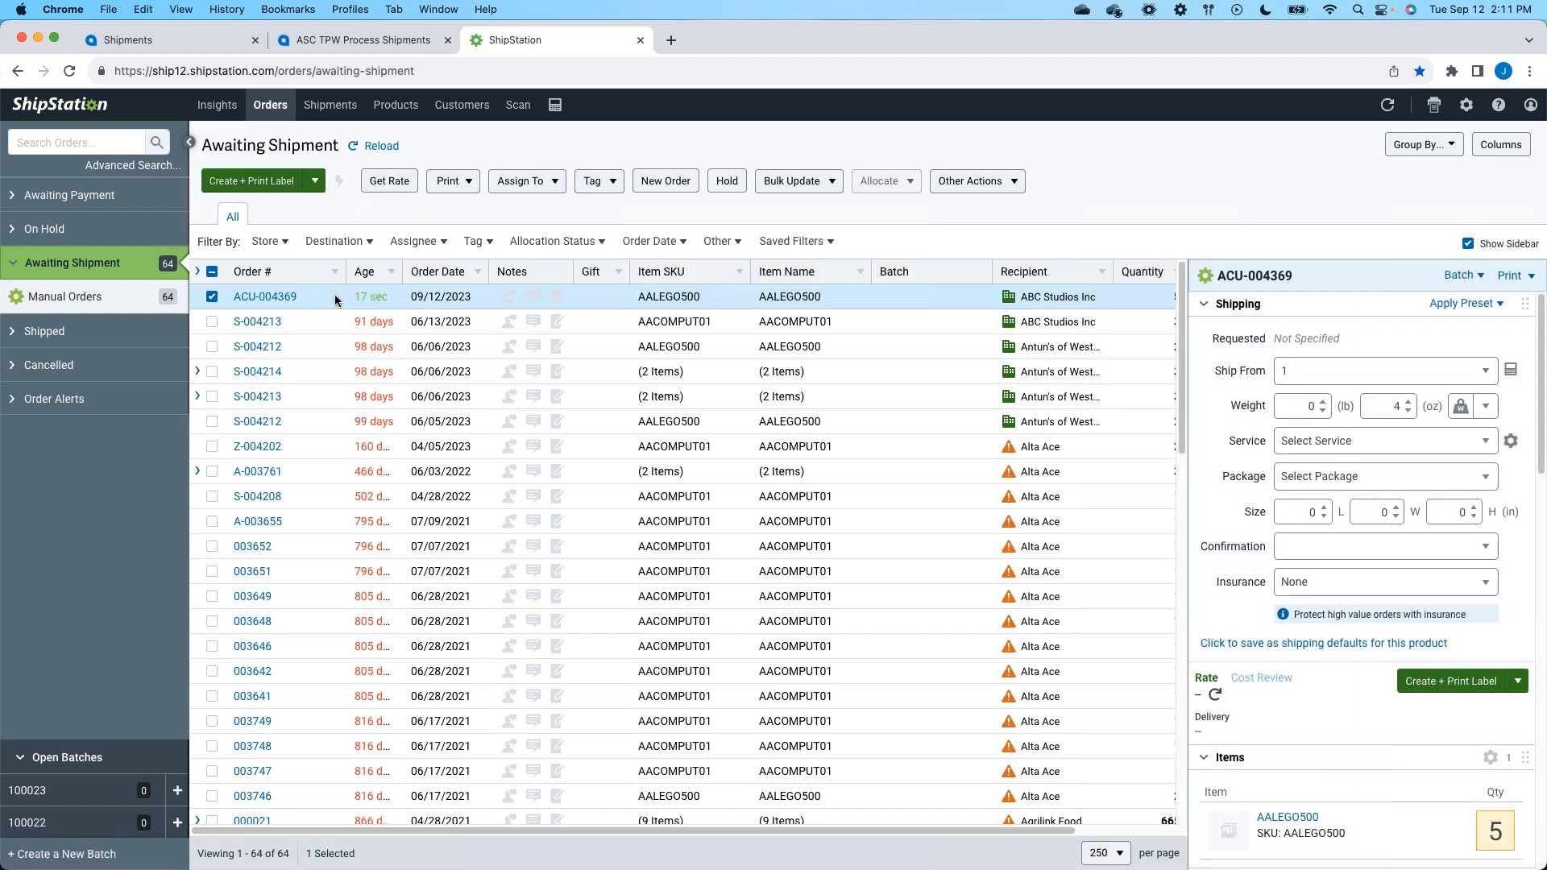
pyautogui.click(1008, 184)
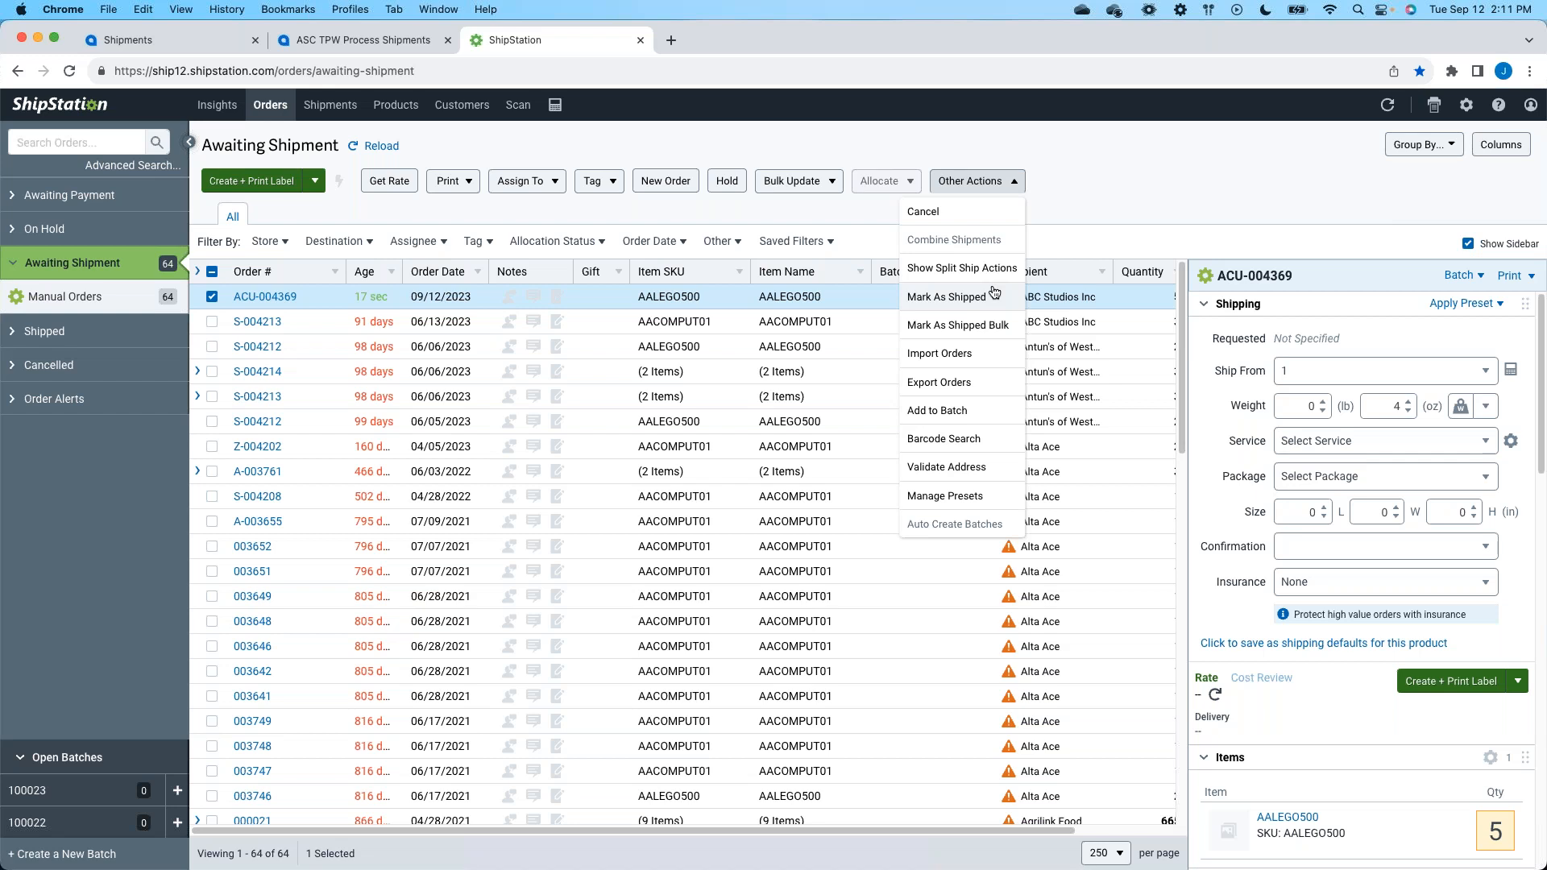
pyautogui.click(1144, 206)
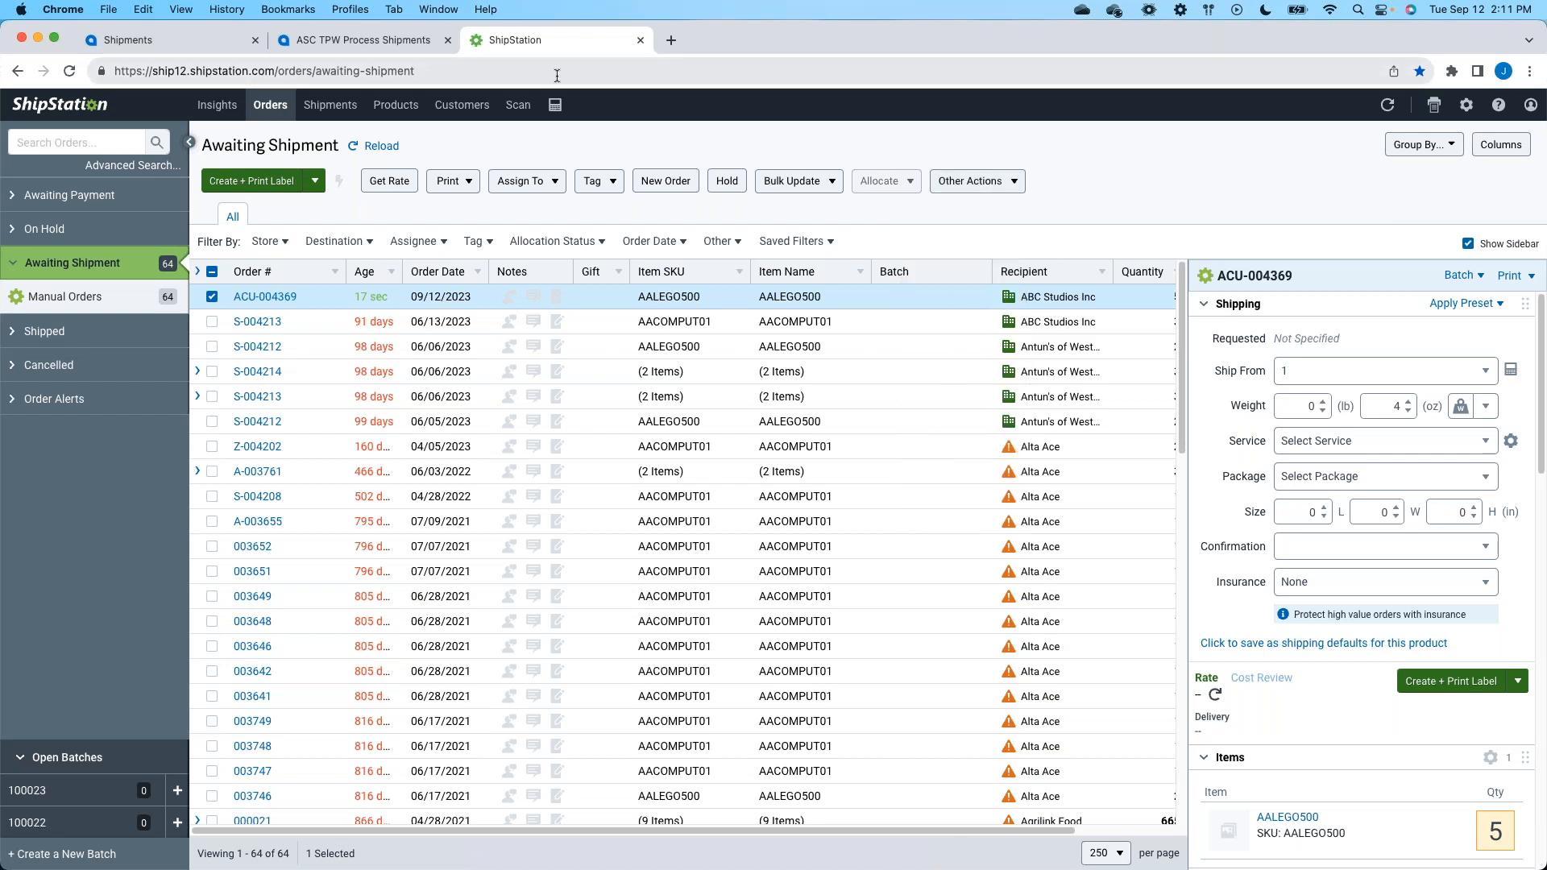
# - Switch to Acumatica, reload the ABC Studios shipment, and view its TPW reference number and status
pyautogui.click(183, 44)
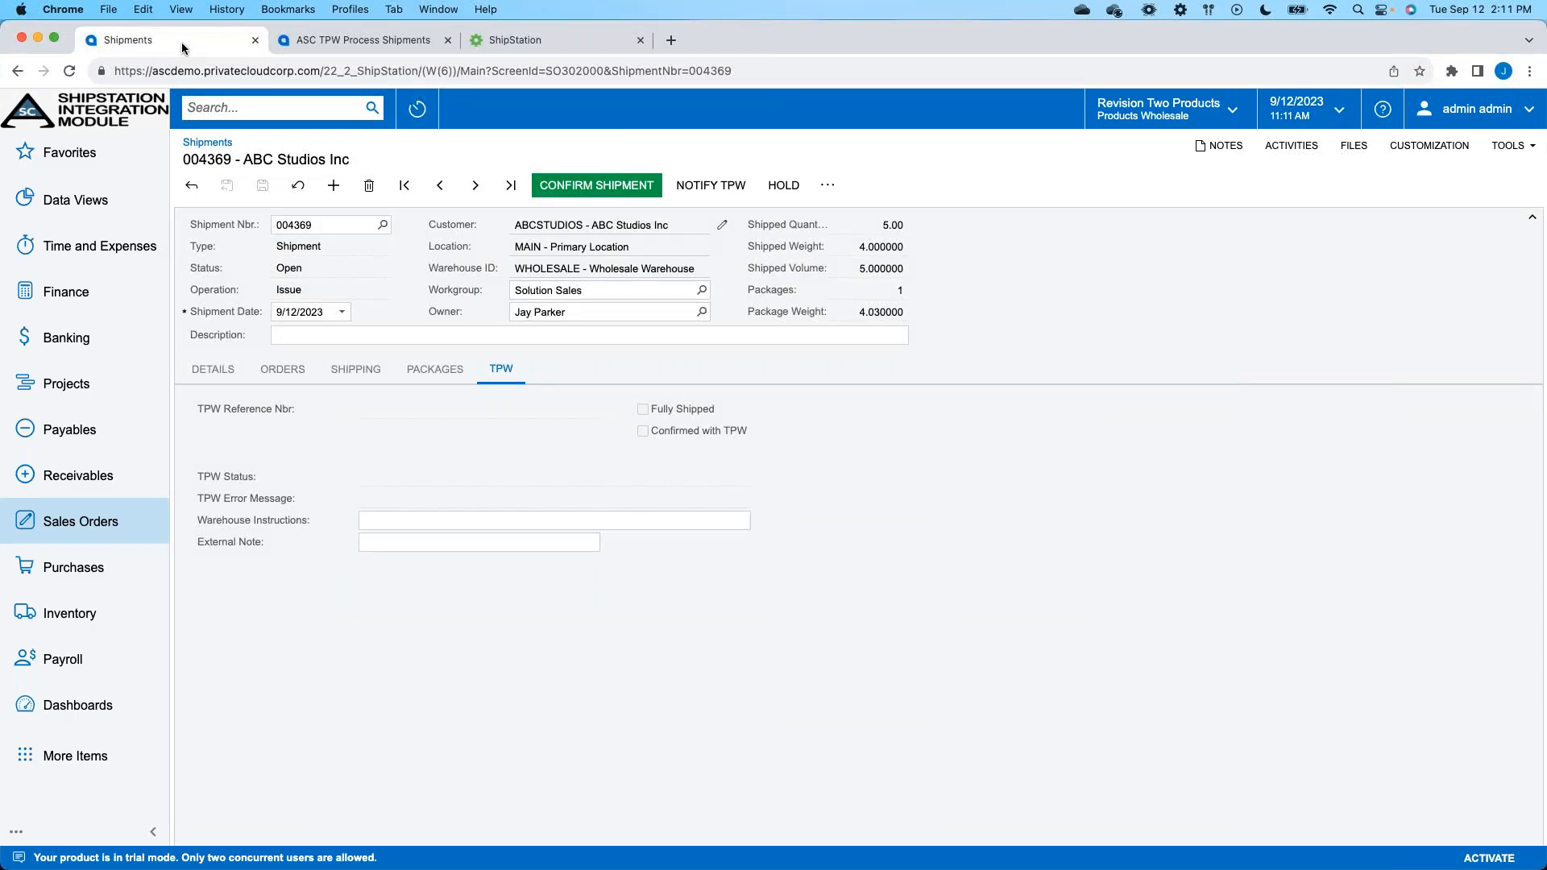
pyautogui.click(69, 71)
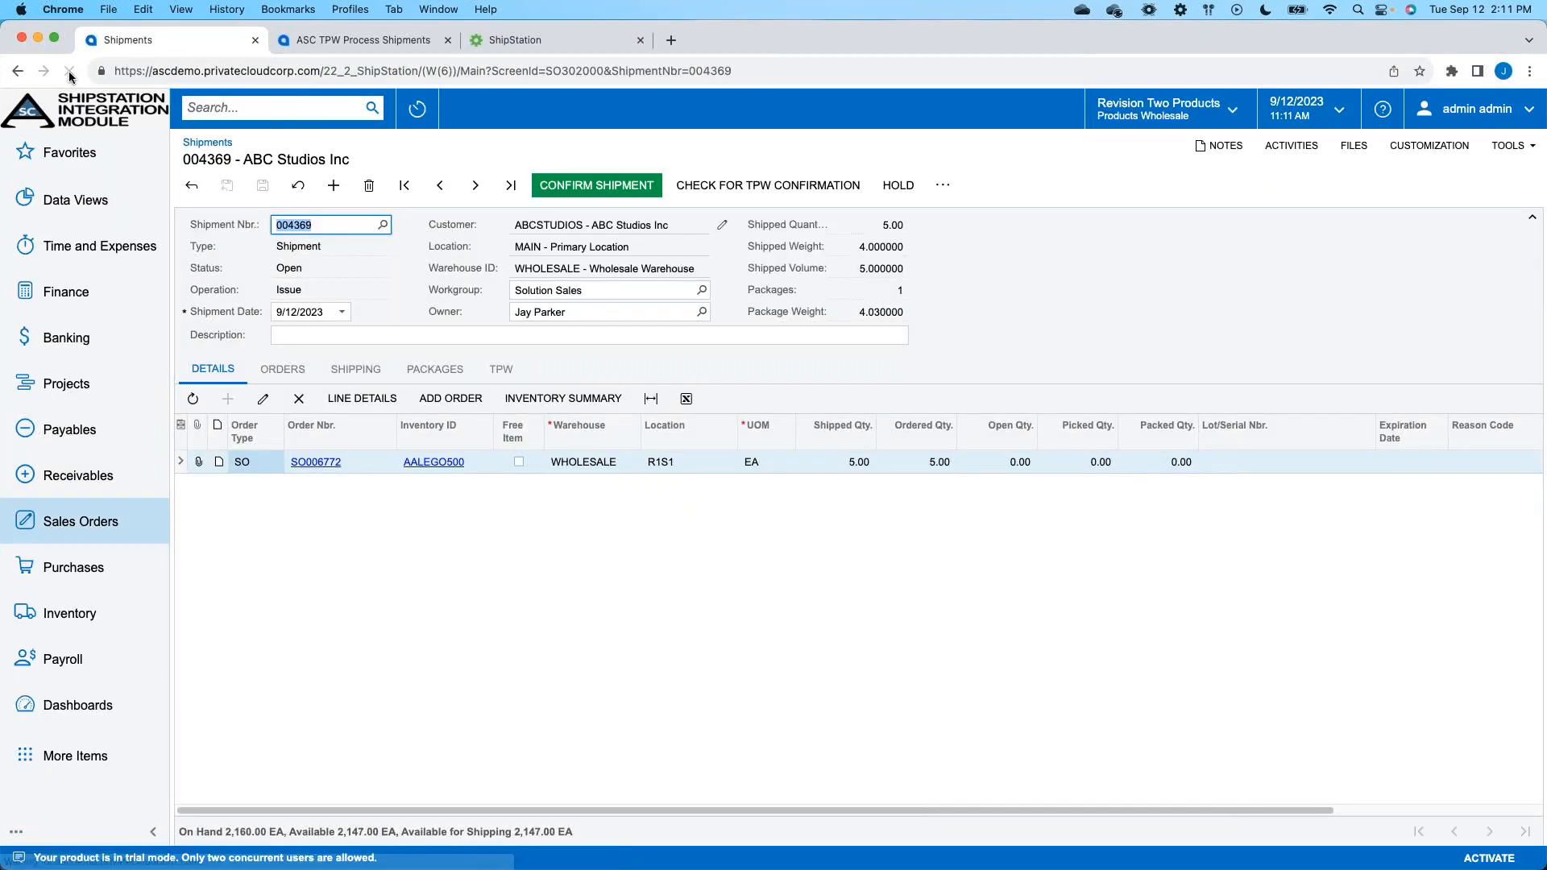
pyautogui.click(506, 371)
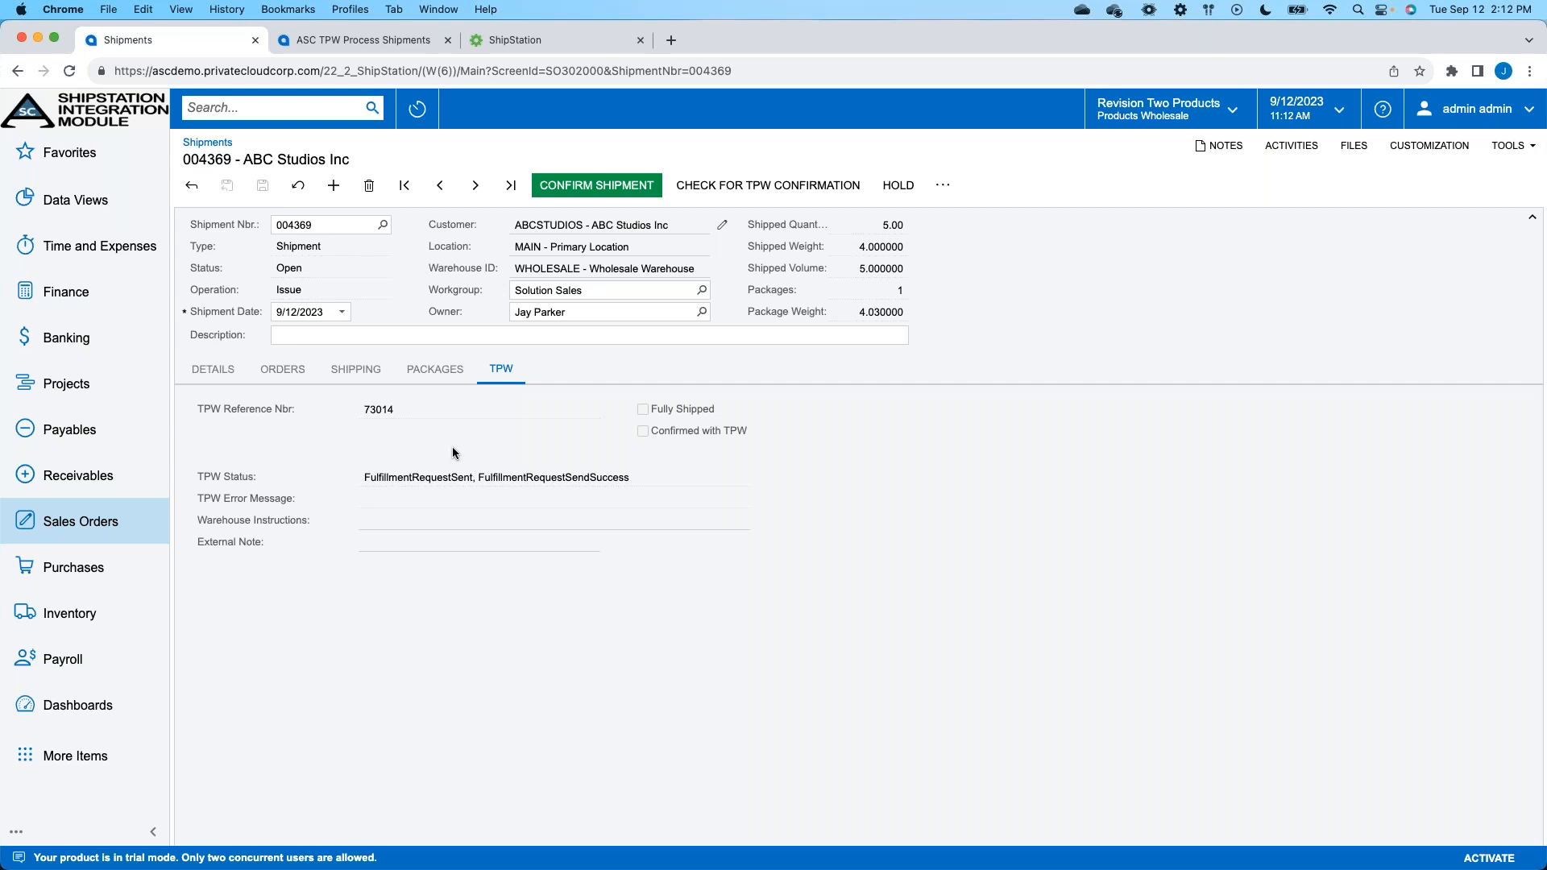
# - Return to ShipStation, start marking the ABC Studios order dated 09/12/2023 as shipped, and choose UPS as its carrier
pyautogui.click(576, 36)
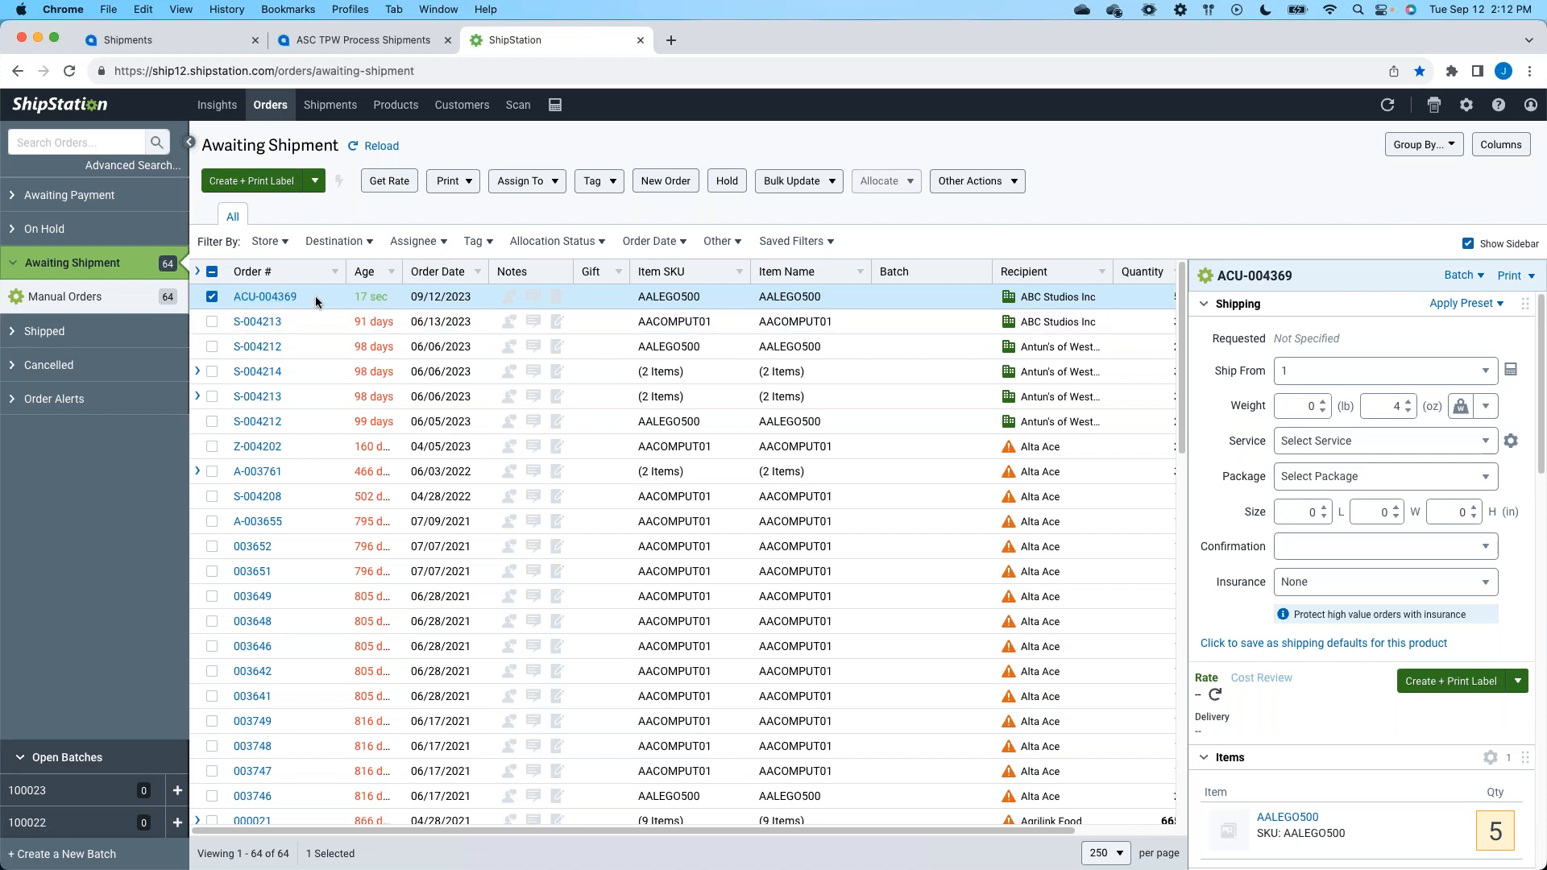
pyautogui.click(1001, 184)
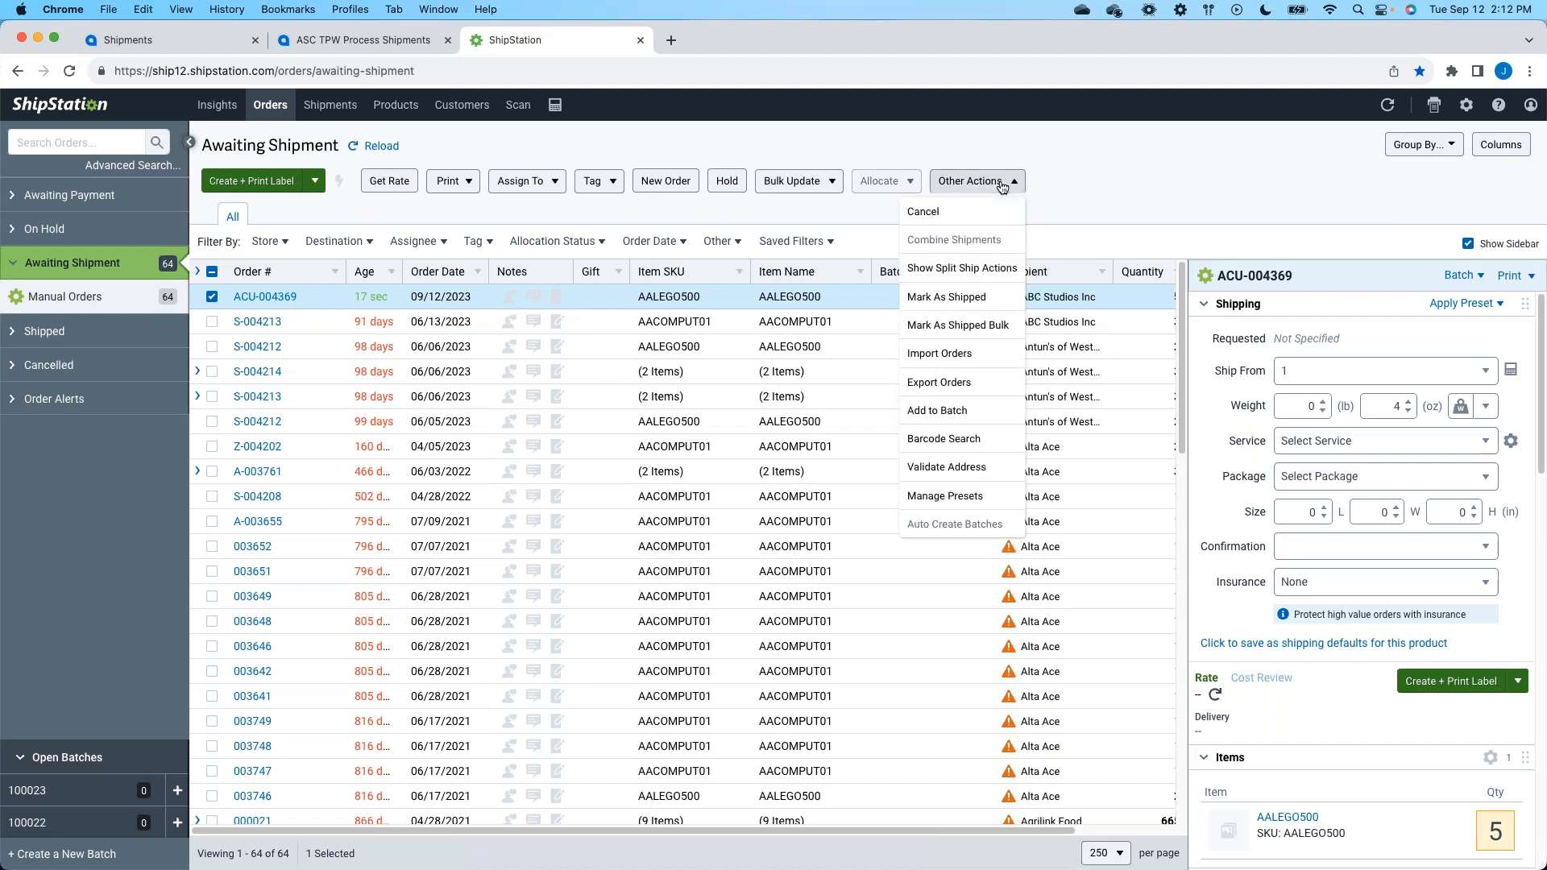
pyautogui.click(936, 299)
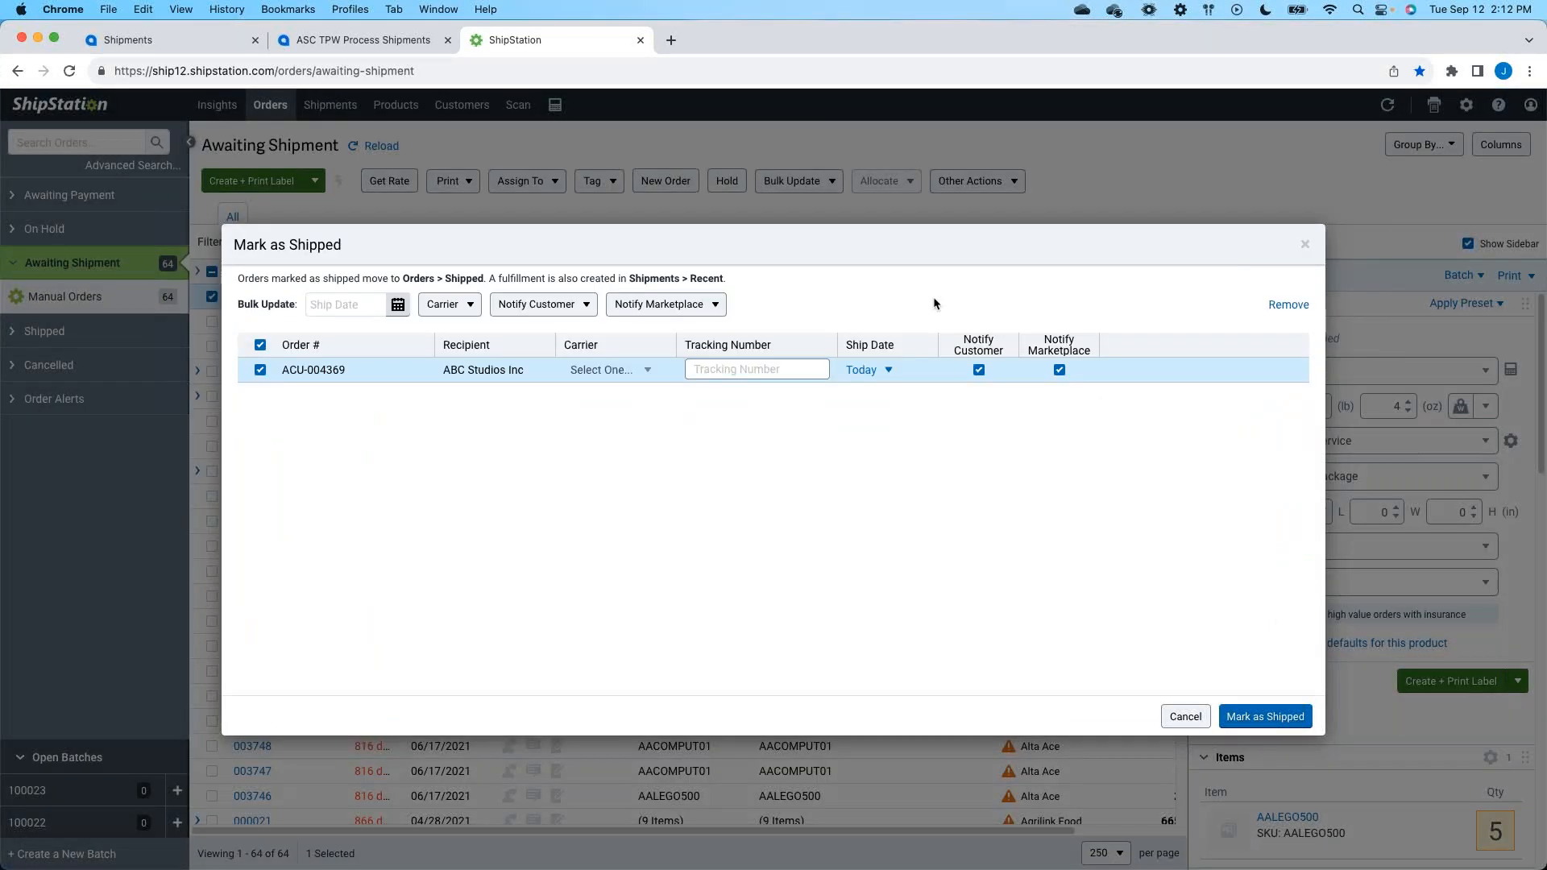
pyautogui.click(650, 371)
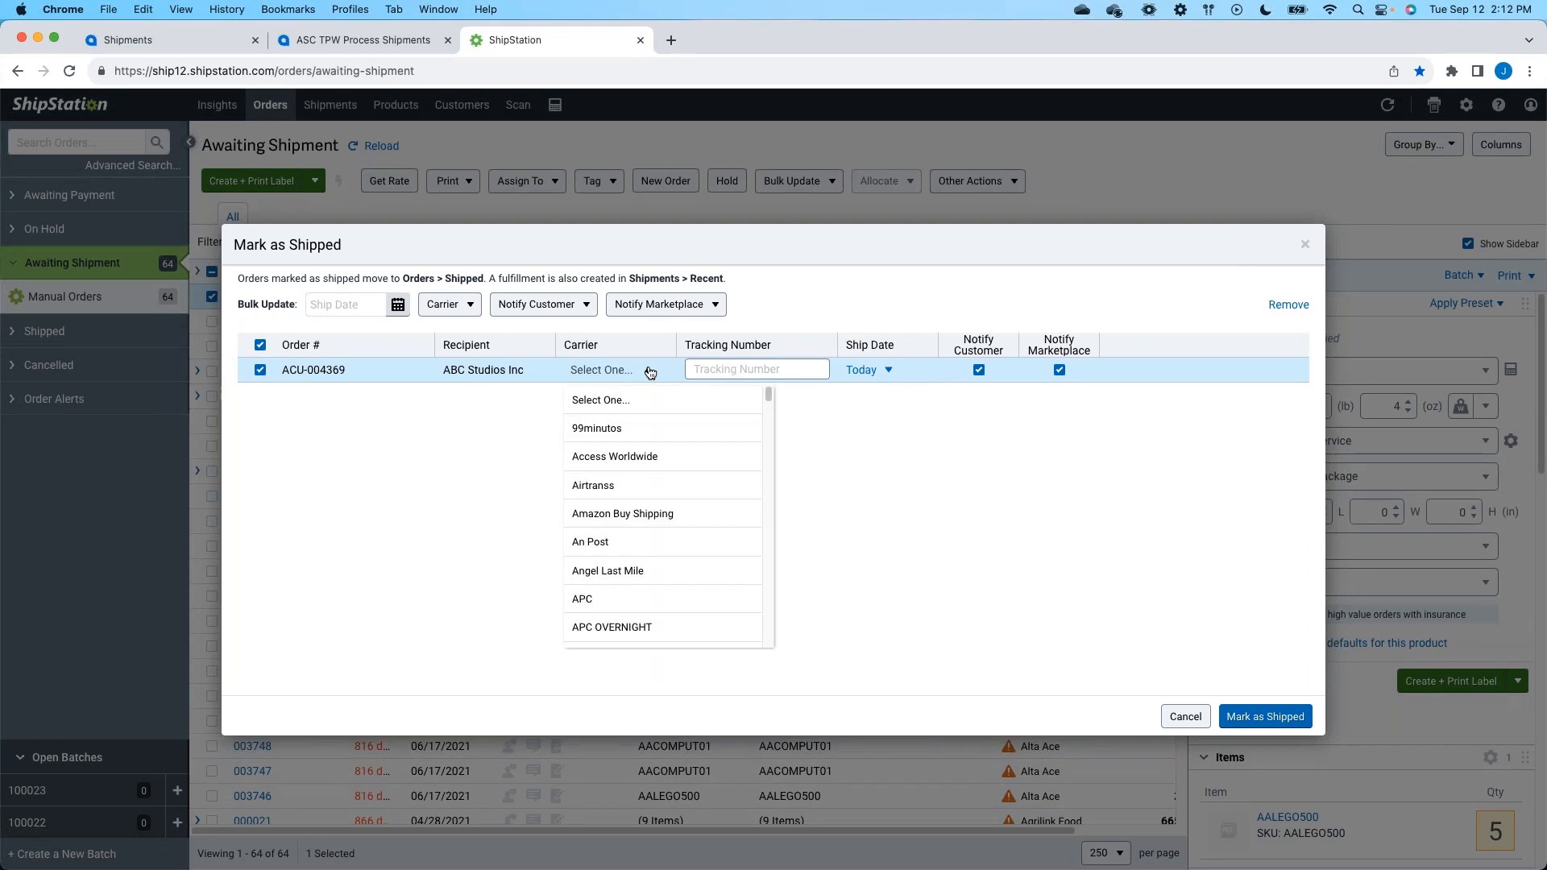
pyautogui.scroll(-15, 661, 564)
pyautogui.scroll(-15, 664, 557)
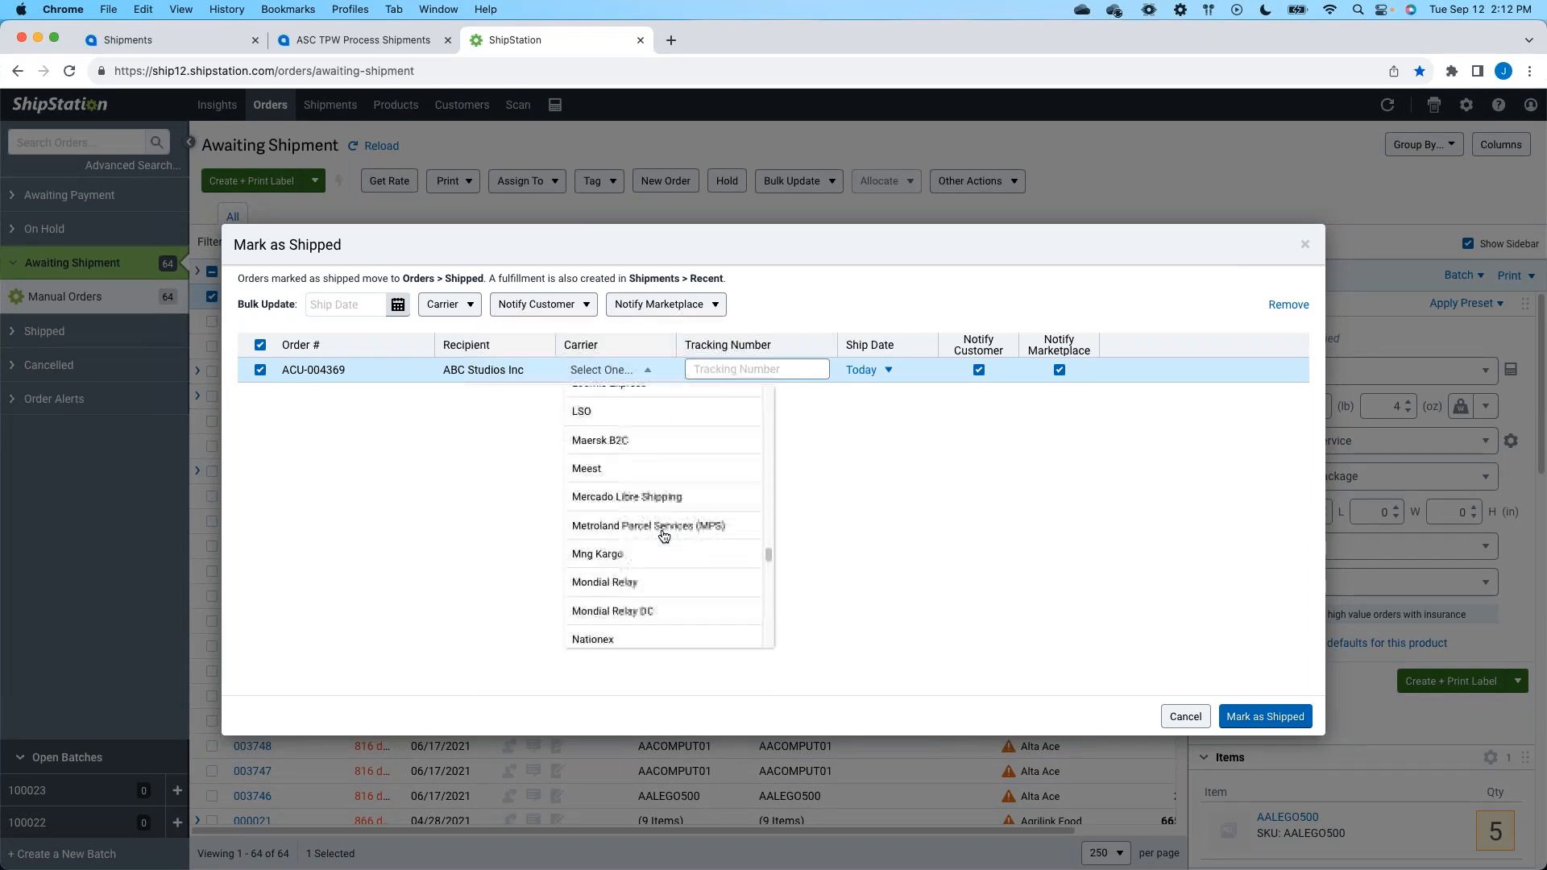
pyautogui.scroll(-5, 664, 535)
pyautogui.scroll(-10, 664, 528)
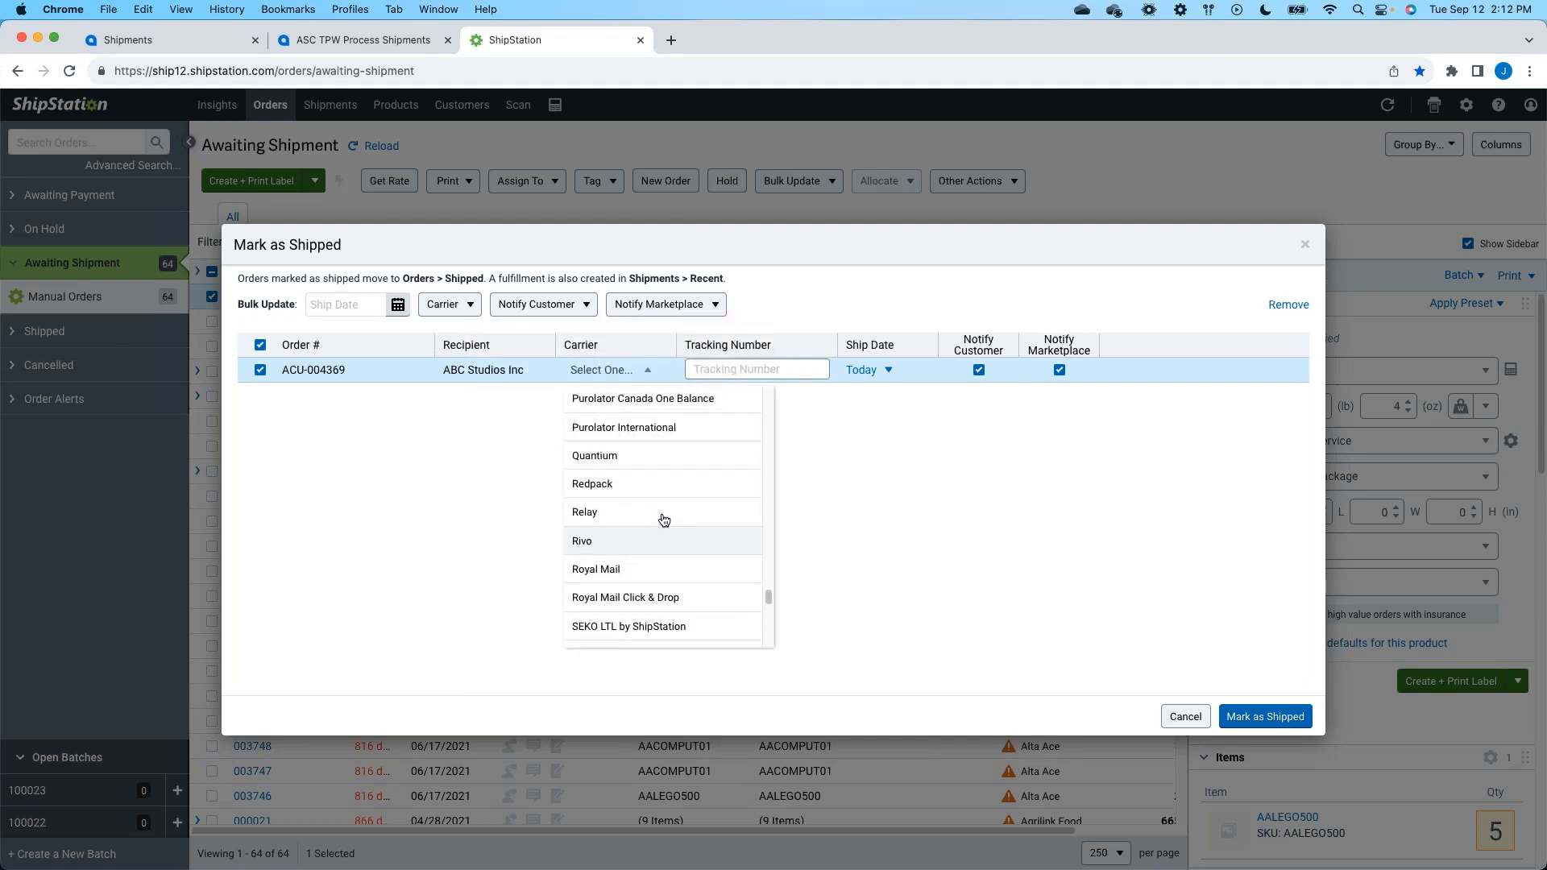
pyautogui.scroll(-3, 664, 519)
pyautogui.scroll(-3, 663, 512)
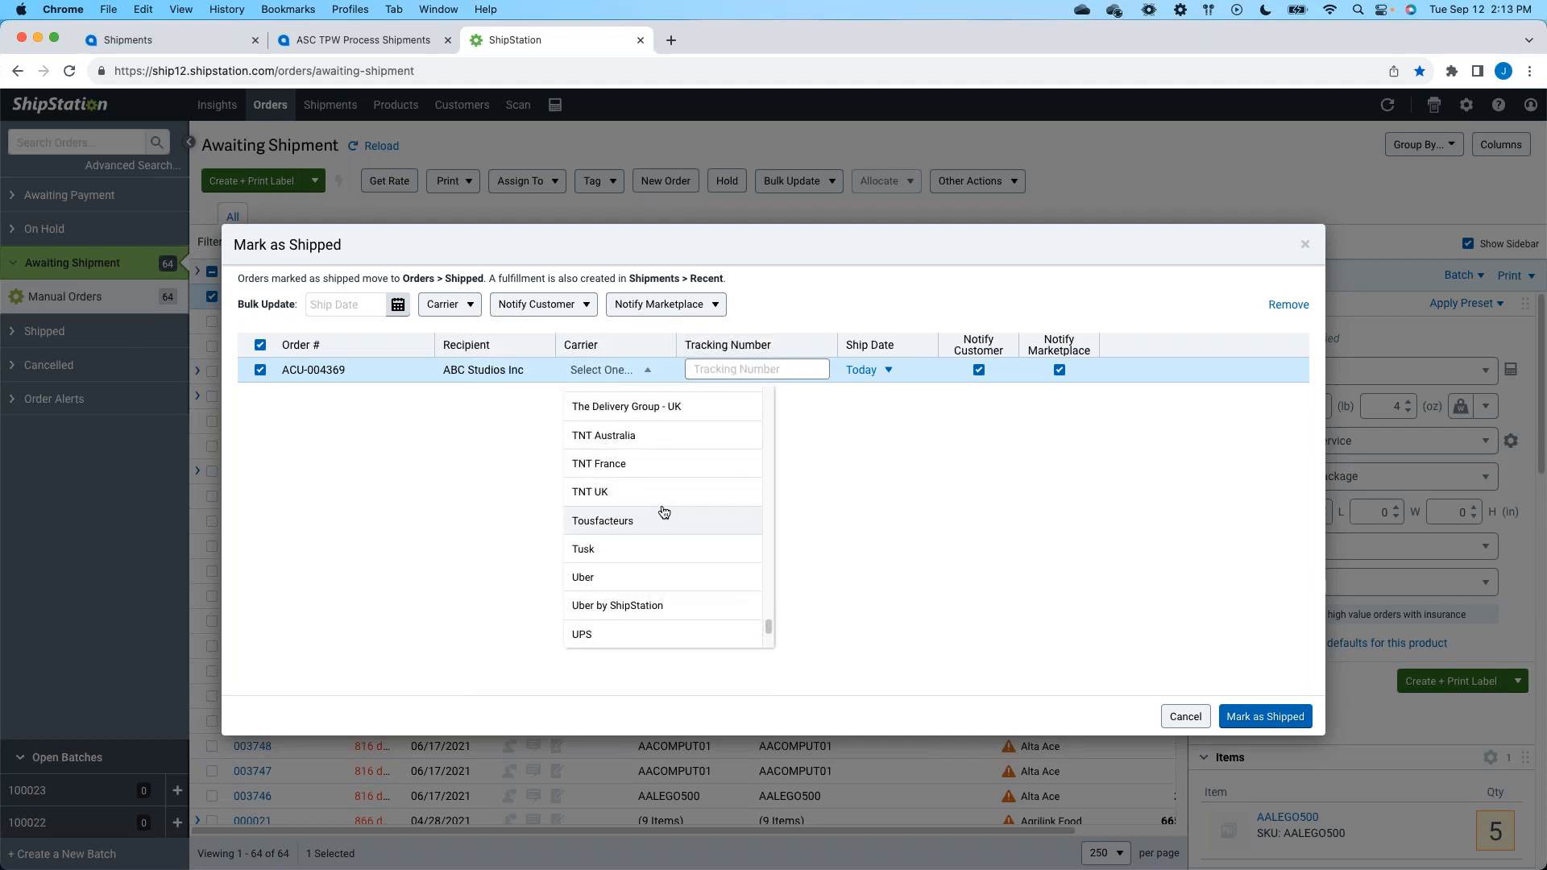
pyautogui.click(622, 600)
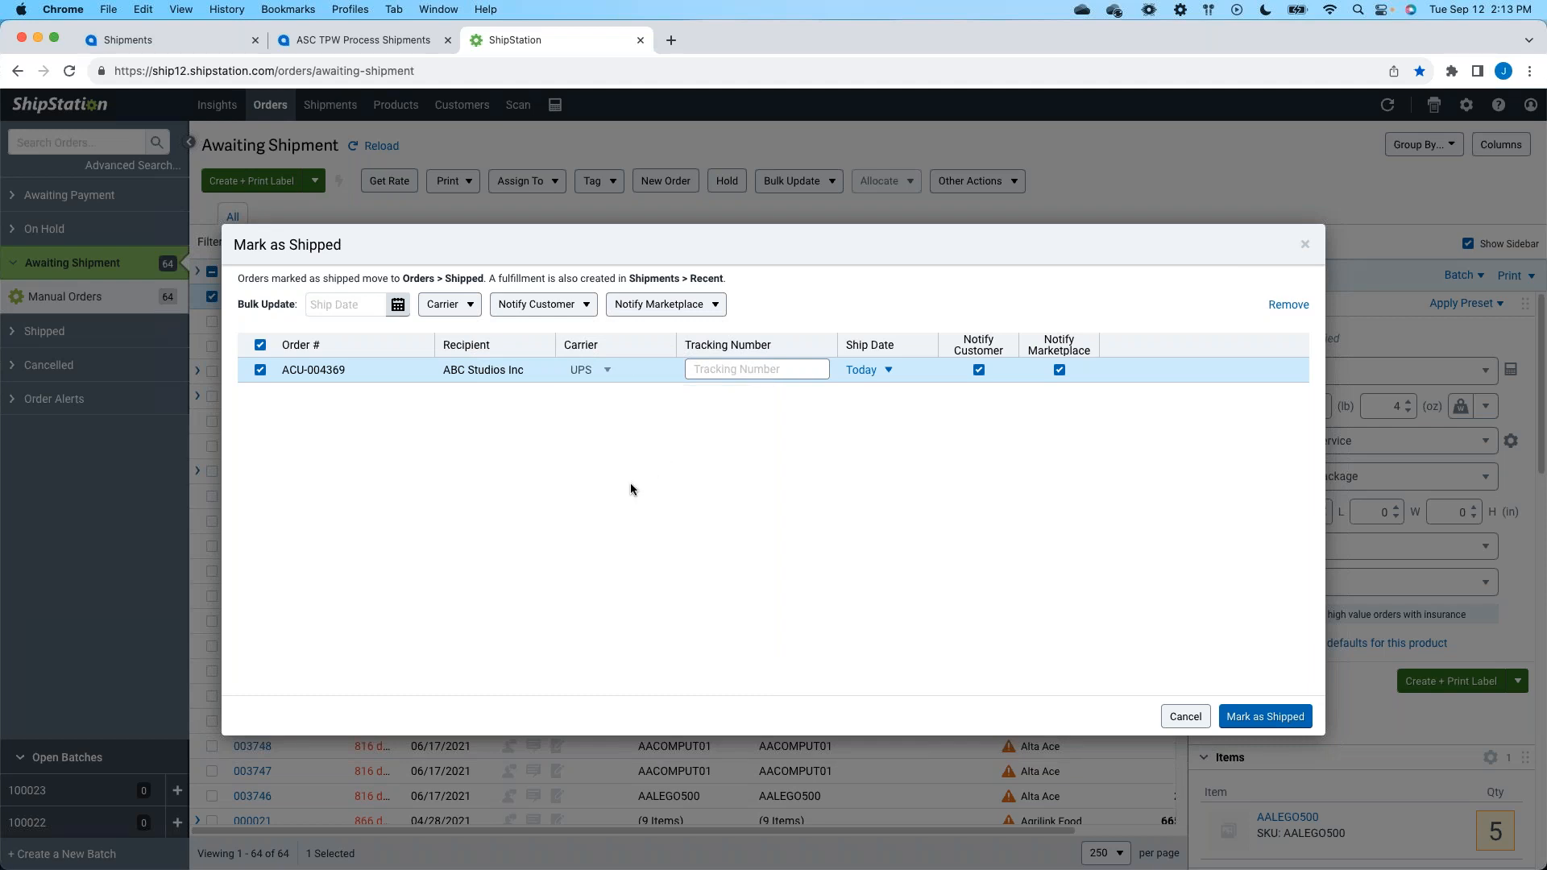
# - Enter tracking number 56789 for the ABC Studios order and mark it as shipped
pyautogui.click(724, 372)
pyautogui.write('56789')
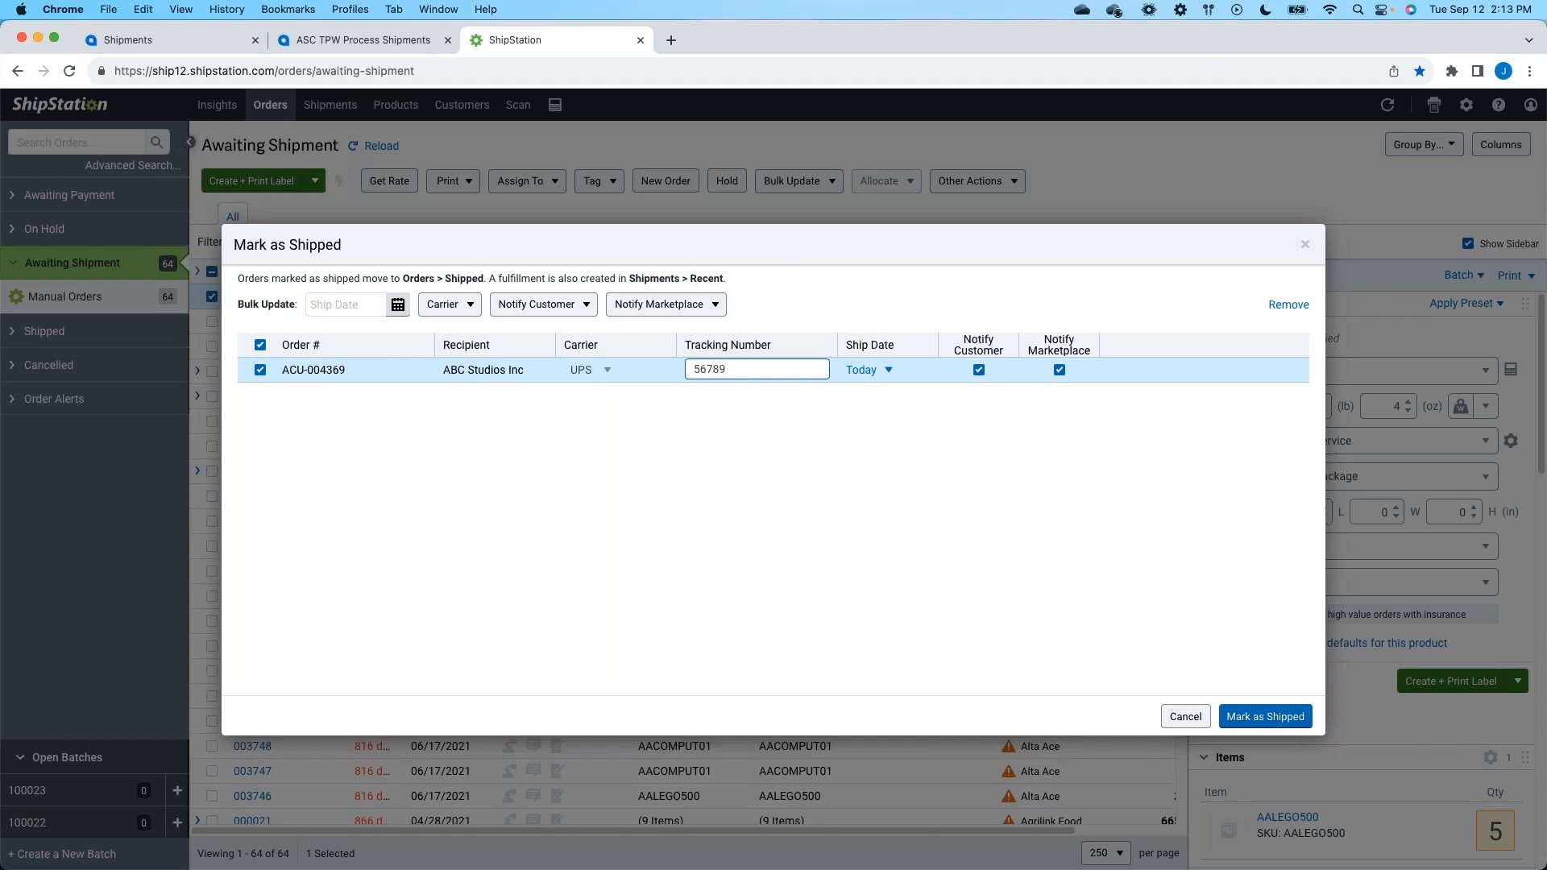
pyautogui.click(1254, 714)
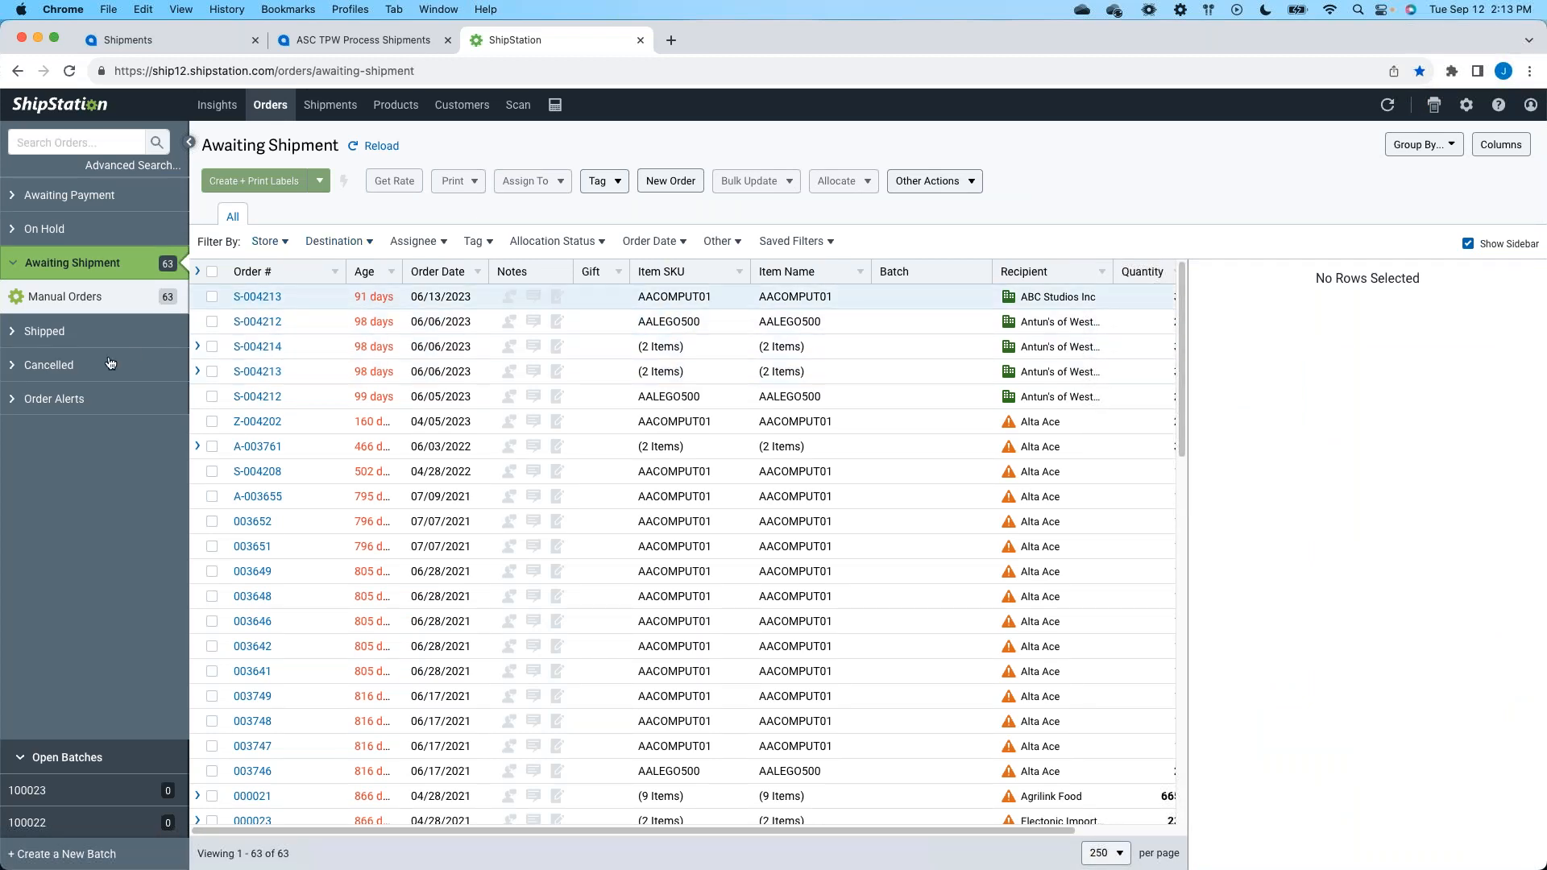
# - Find the ABC Studios order dated 09/12/2023 among the Shipped orders and review its shipping details
pyautogui.click(50, 334)
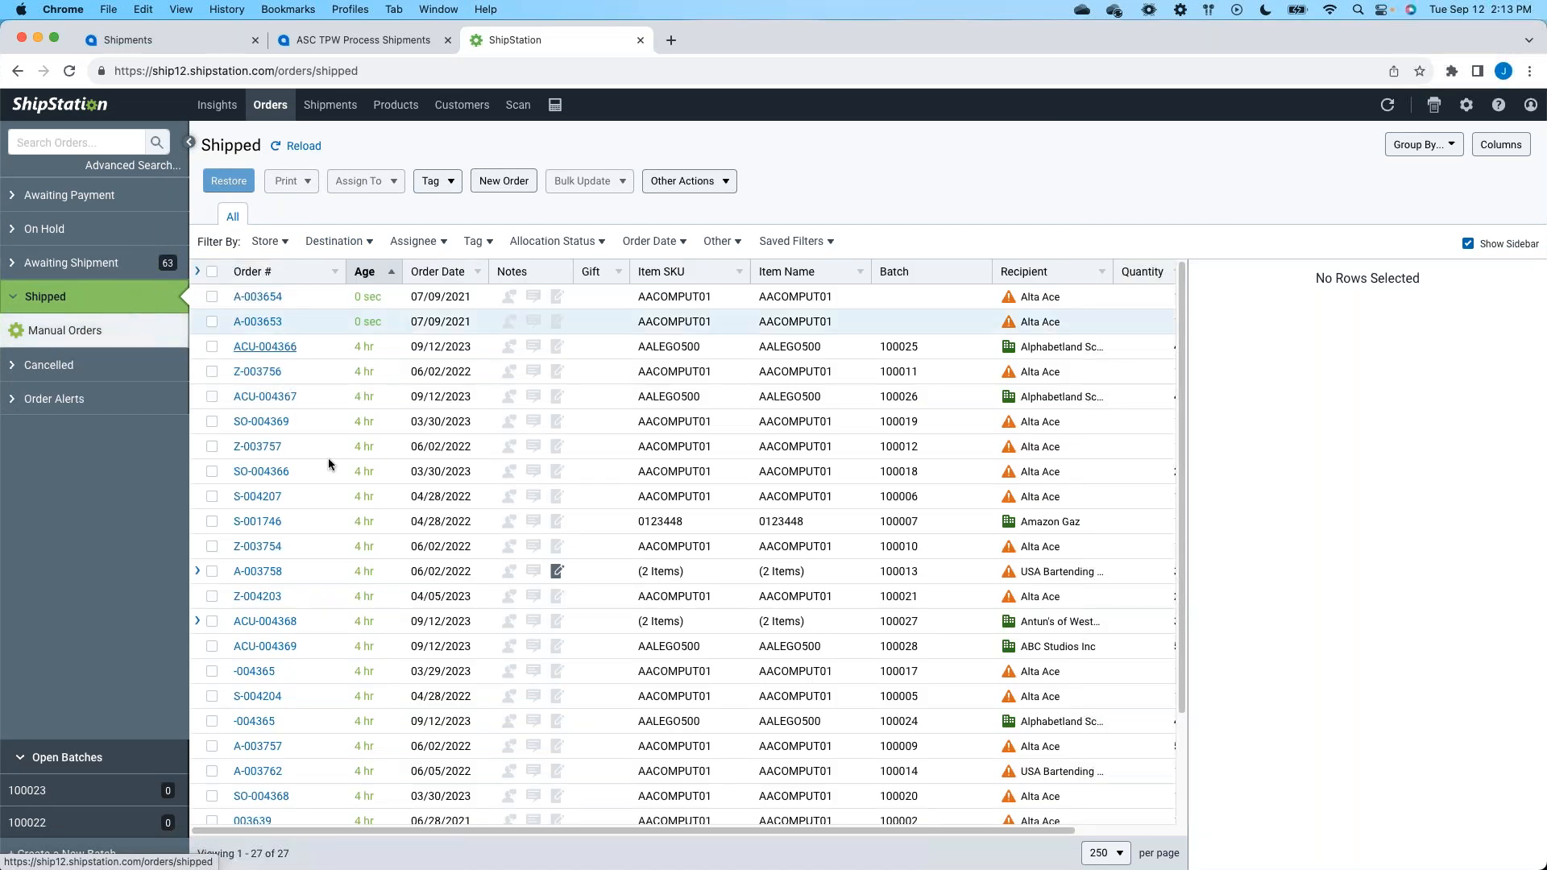
pyautogui.click(312, 644)
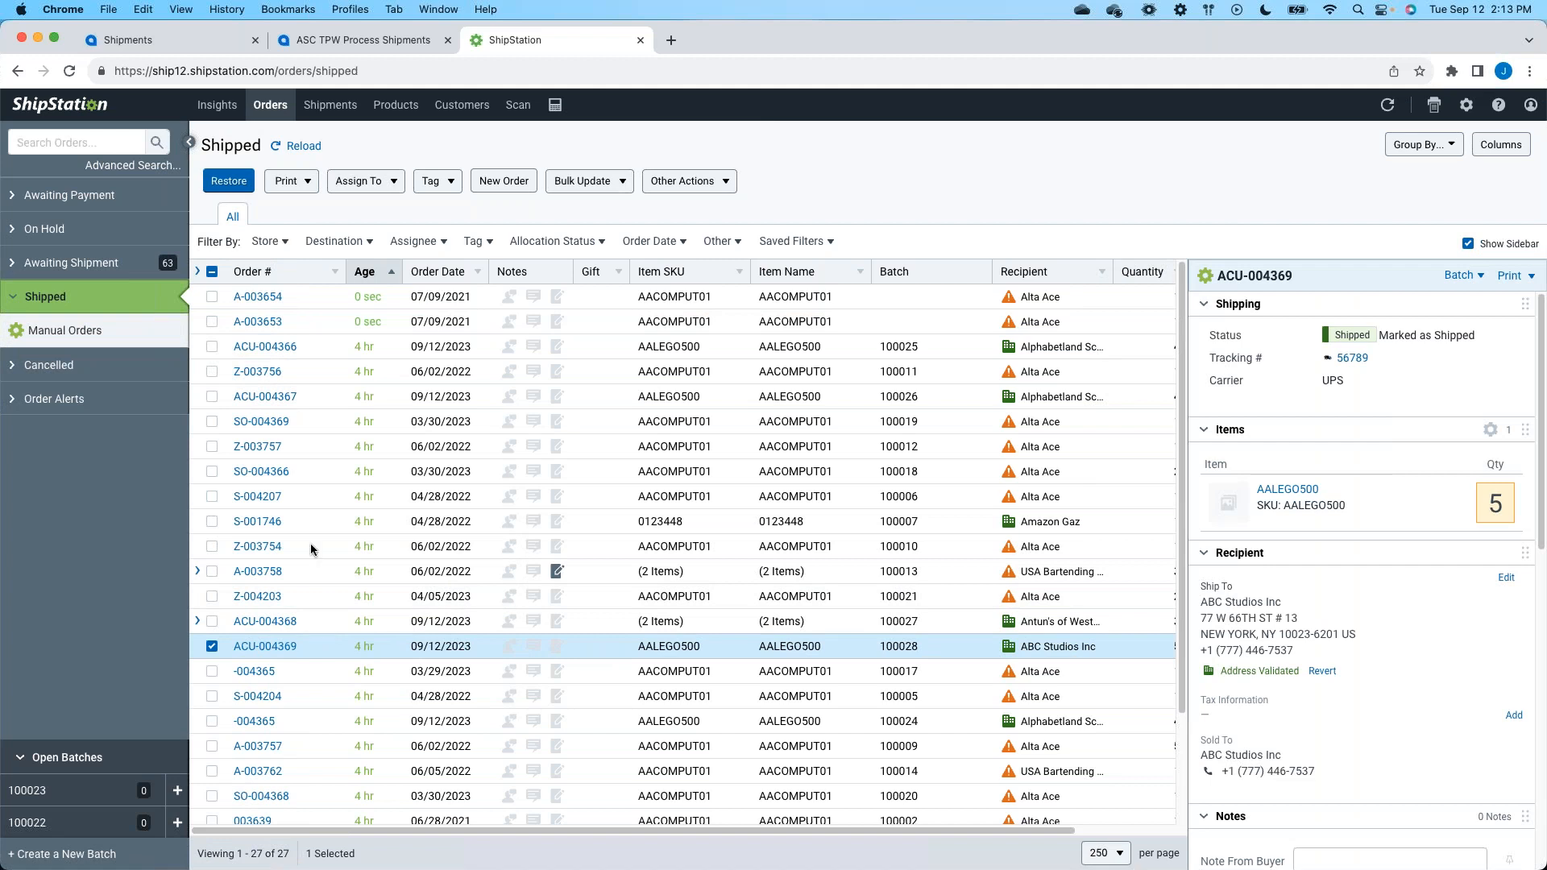
# - Switch back to Acumatica and list the Check for Confirmation shipments in ASC TPW Process Shipments
pyautogui.click(155, 46)
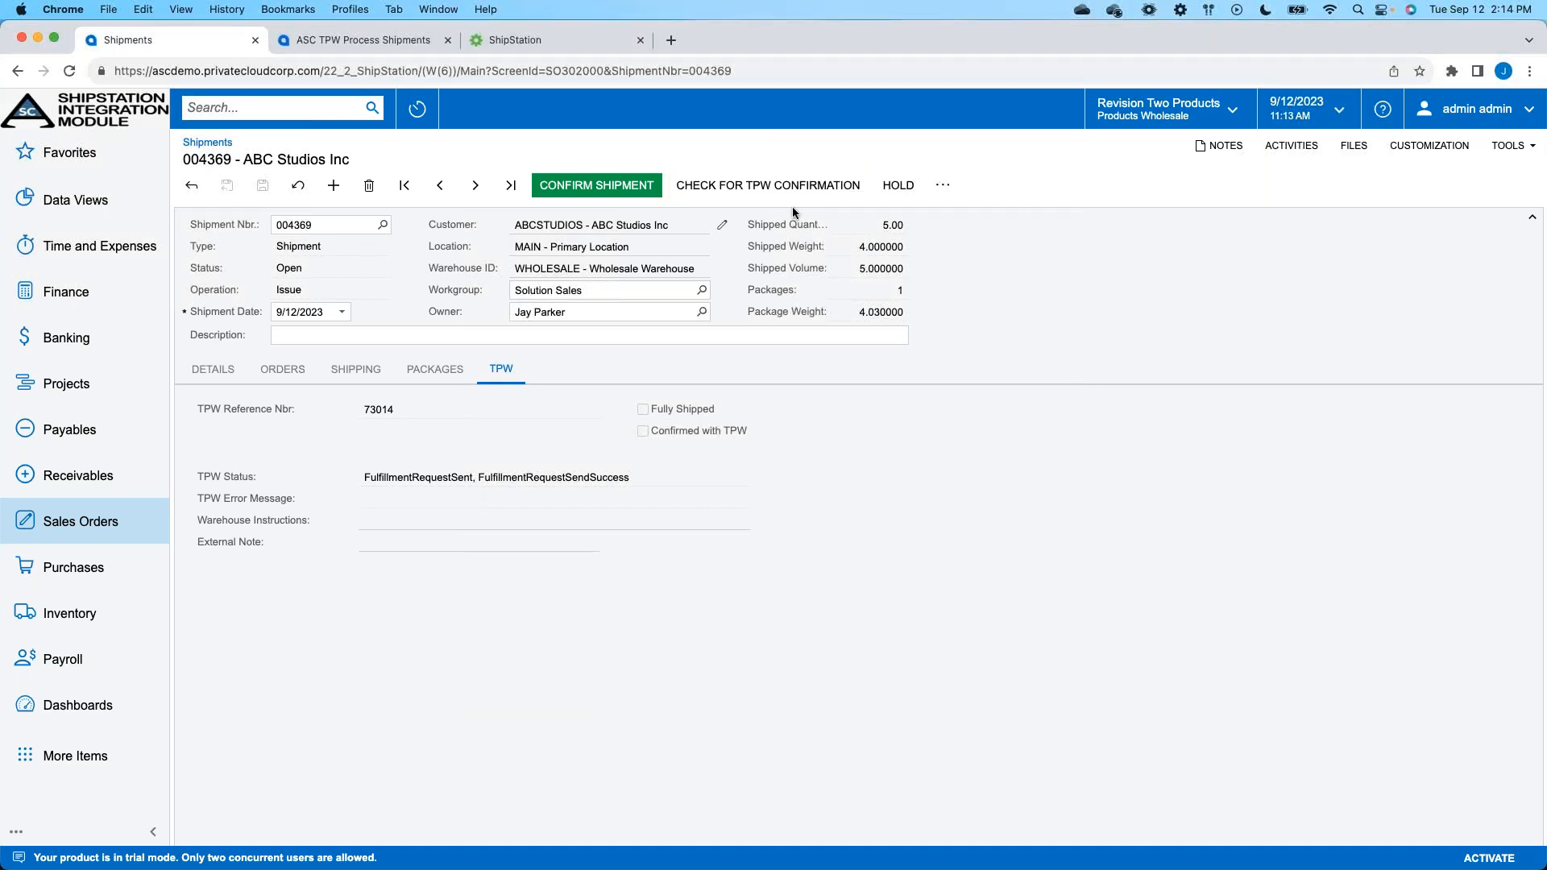
pyautogui.click(354, 41)
pyautogui.click(355, 232)
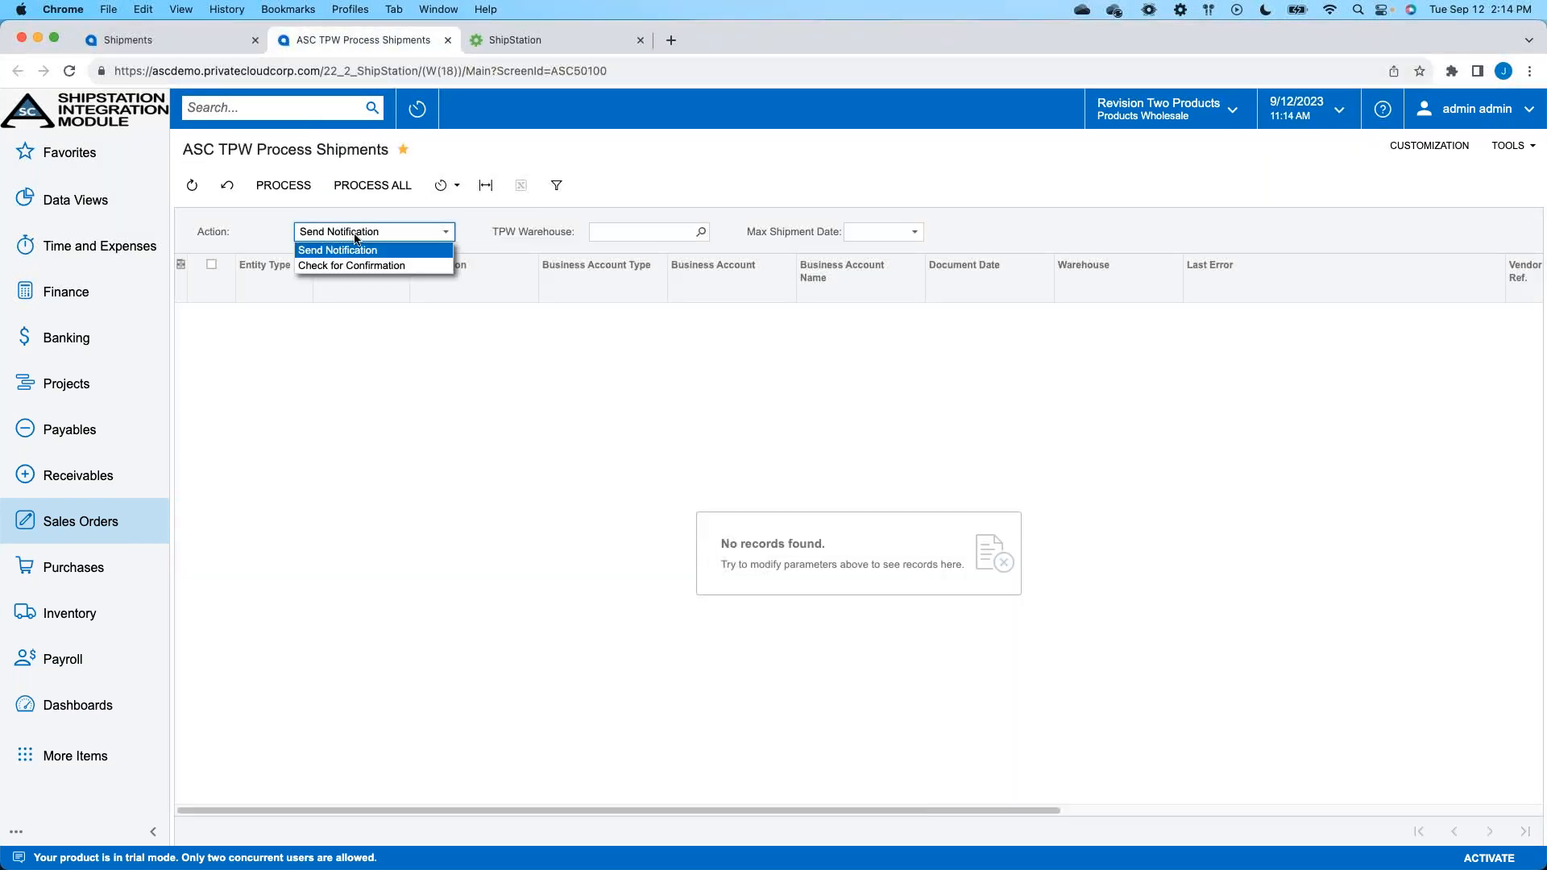
pyautogui.click(356, 263)
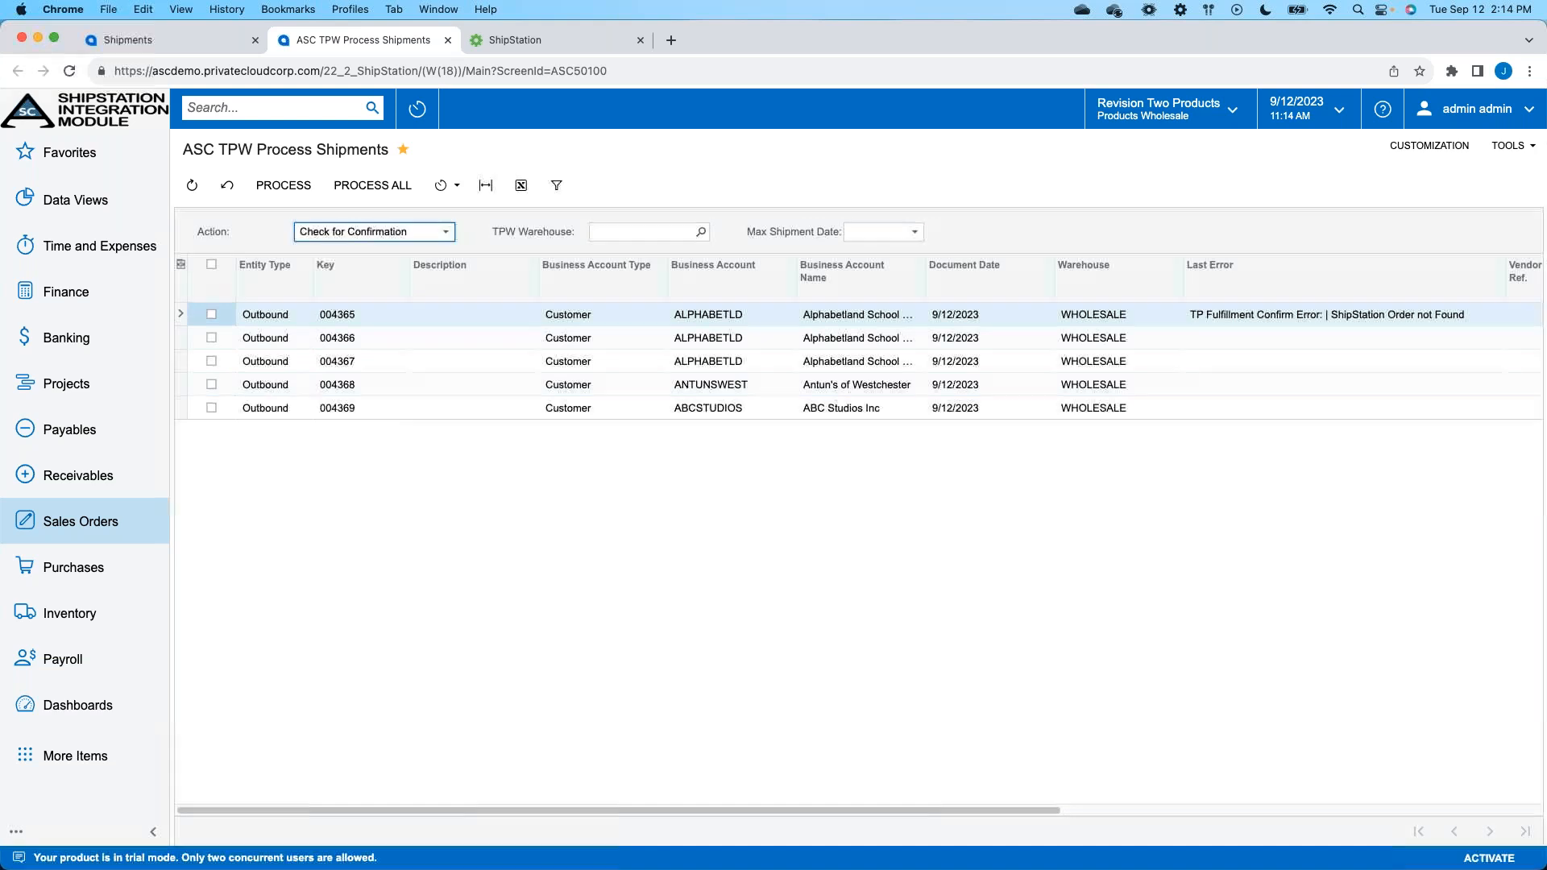
# - Check the ABC Studios shipment for TPW confirmation from its own record and confirm the shipment
pyautogui.click(202, 45)
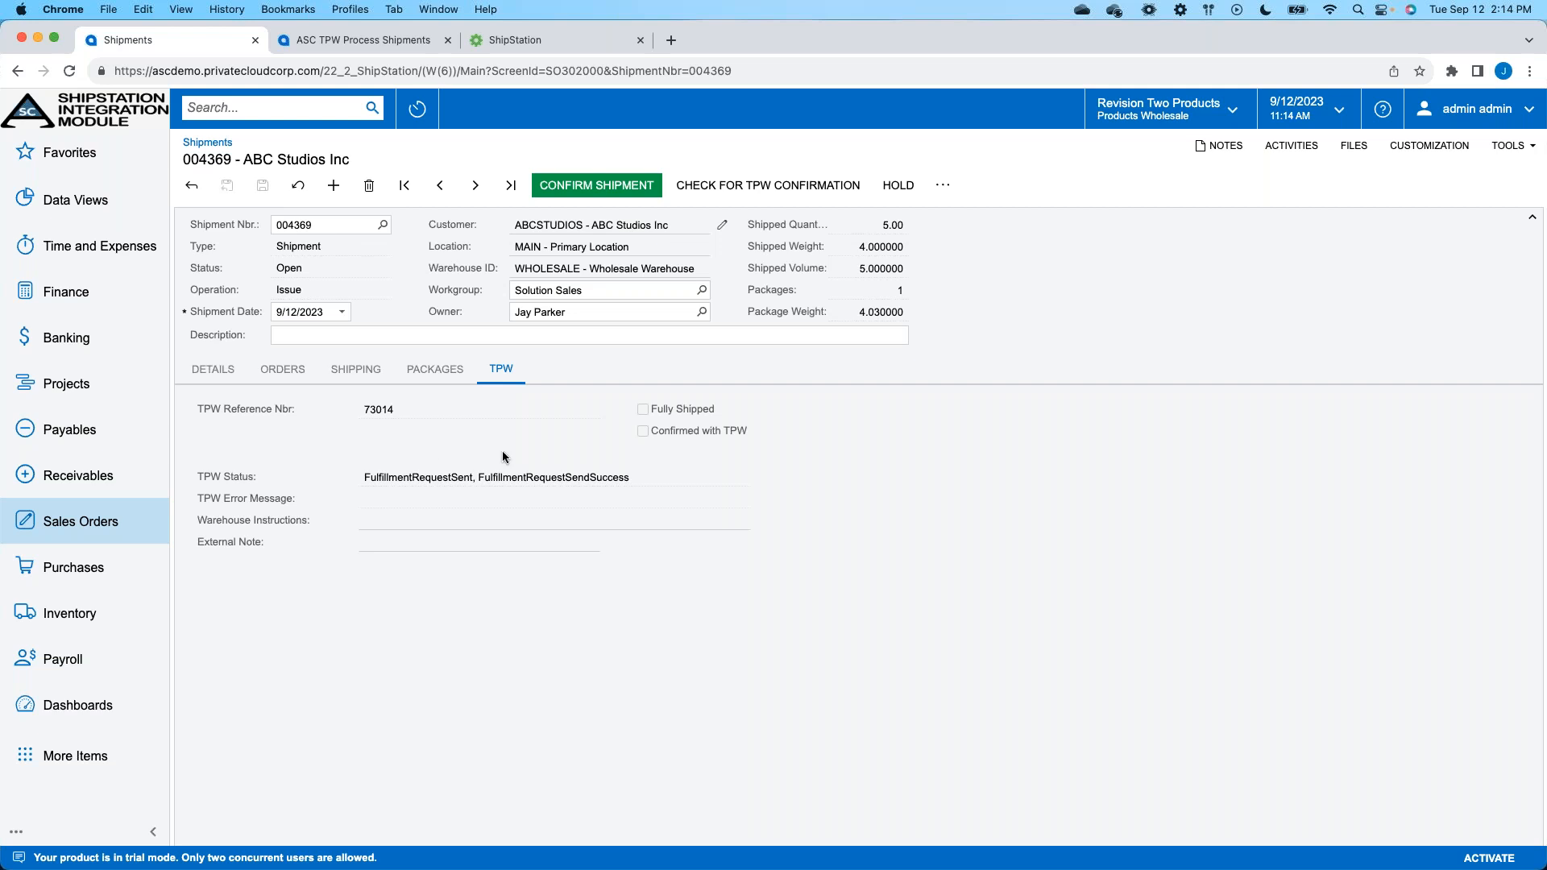
pyautogui.click(787, 199)
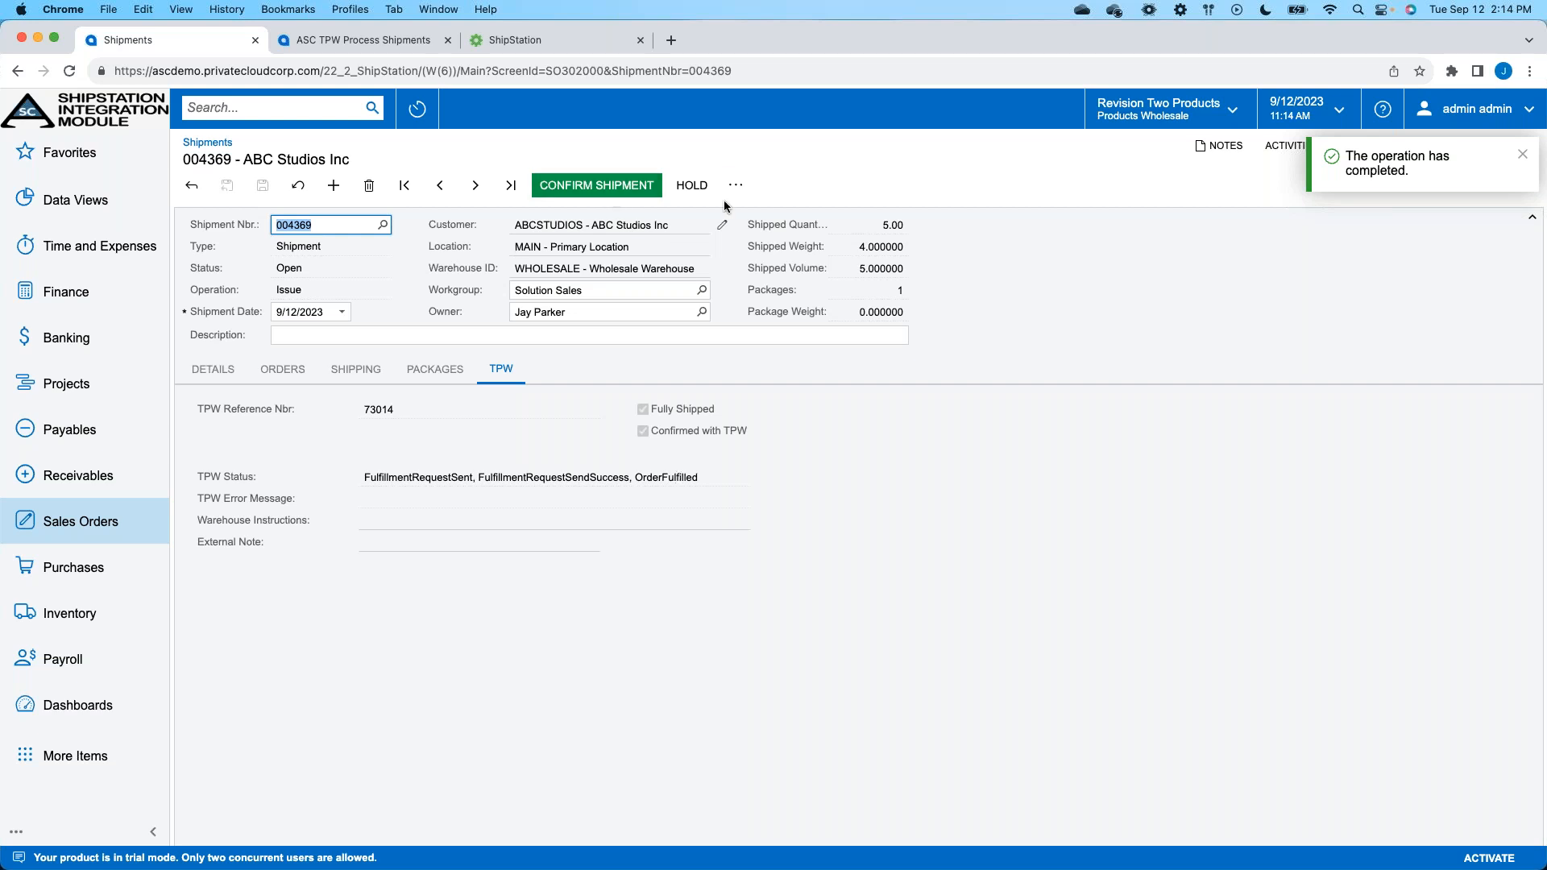
pyautogui.click(618, 202)
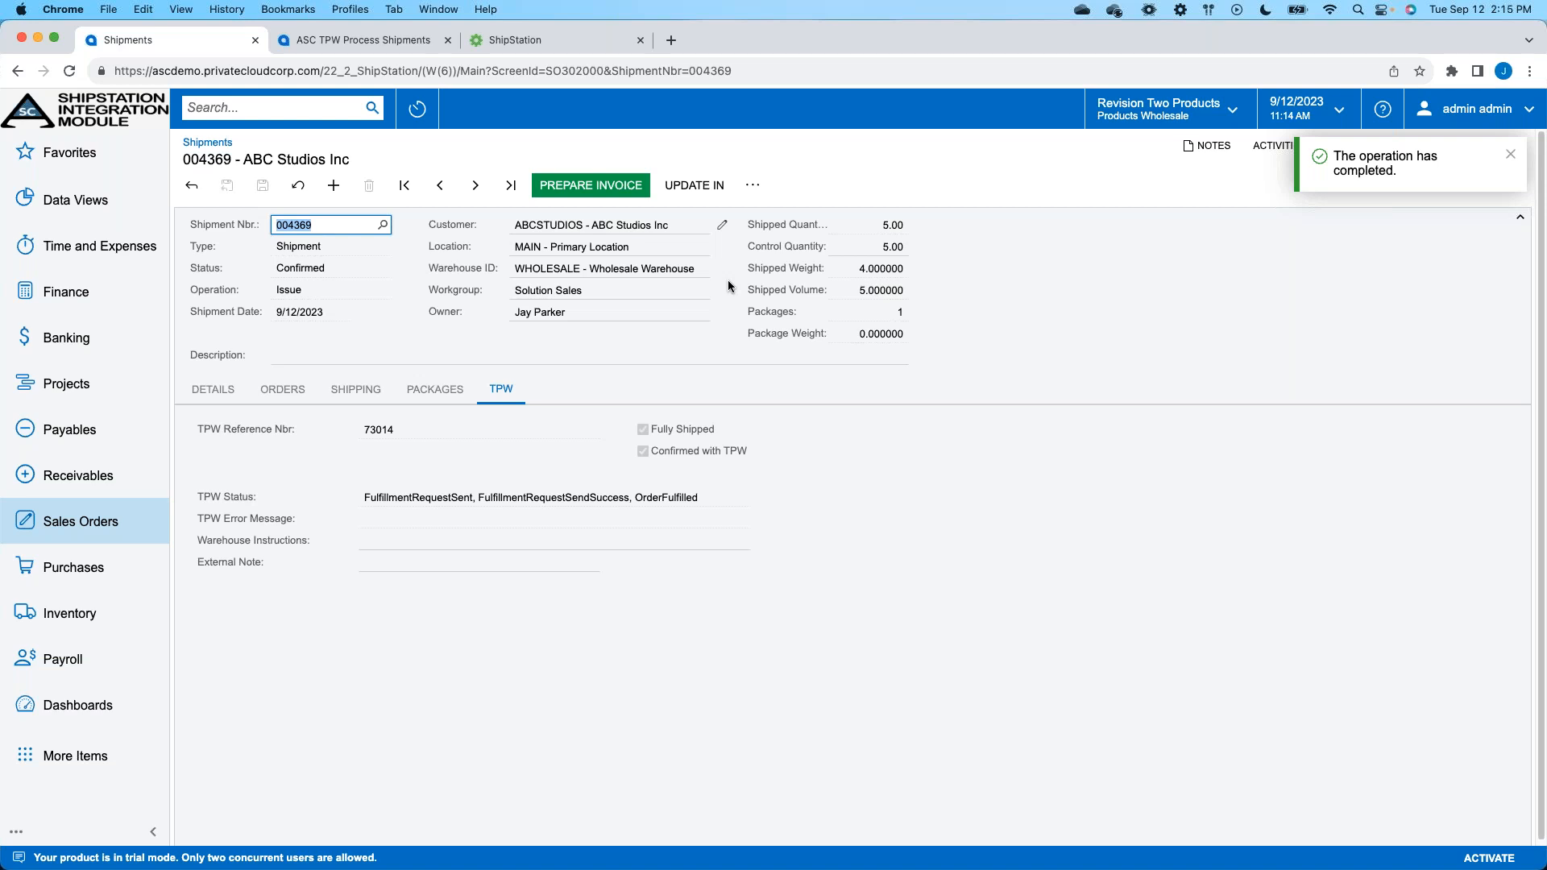
# - Revisit the Check for Confirmation list in ASC TPW Process Shipments and return to the ABC Studios shipment
pyautogui.click(307, 42)
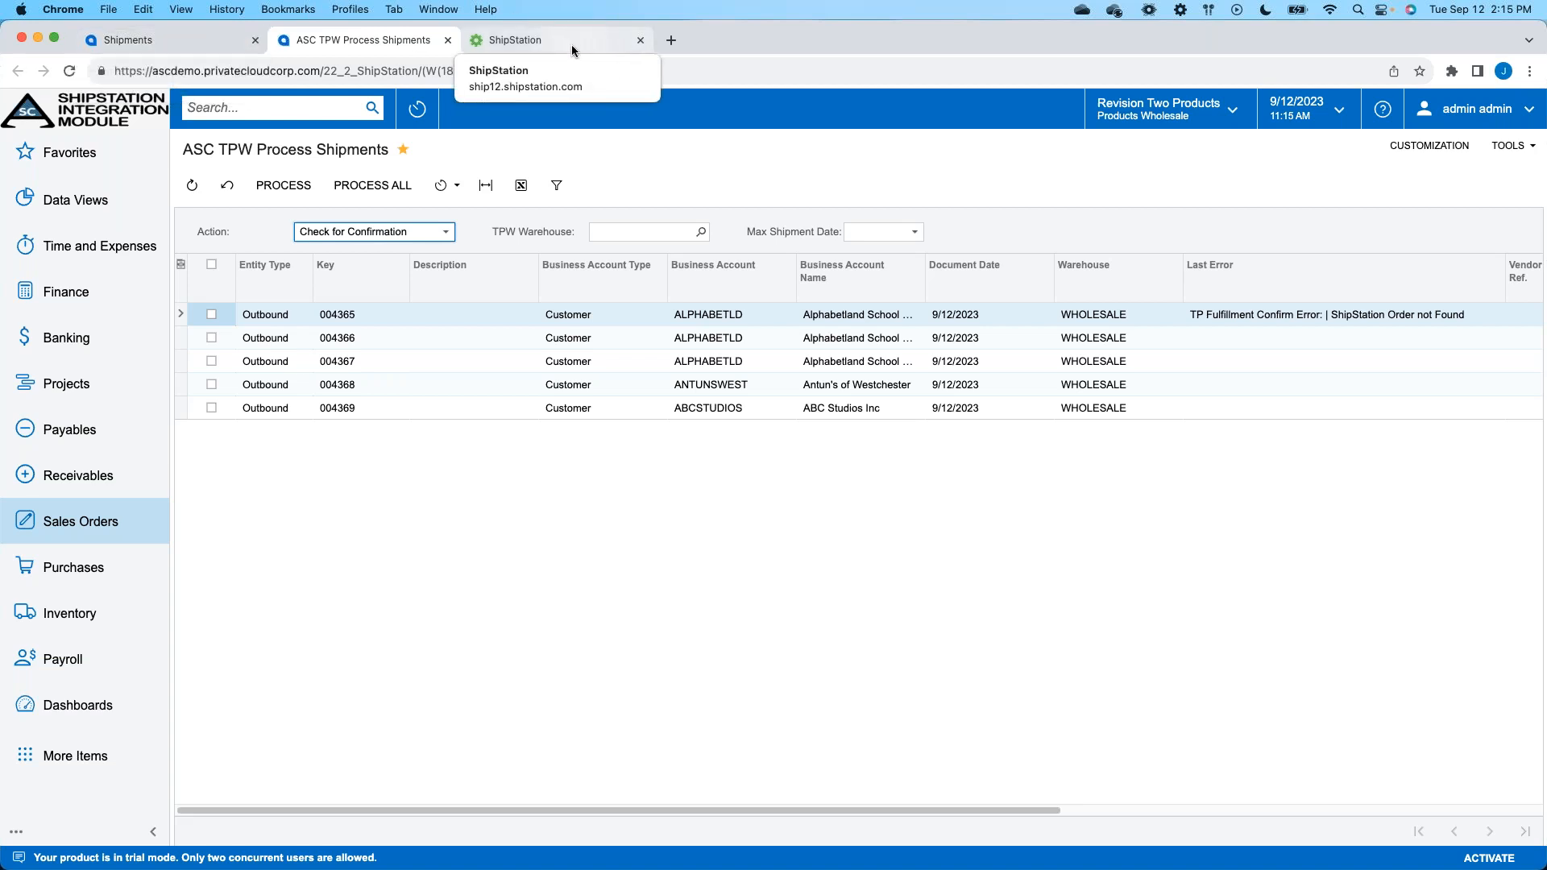
pyautogui.click(152, 45)
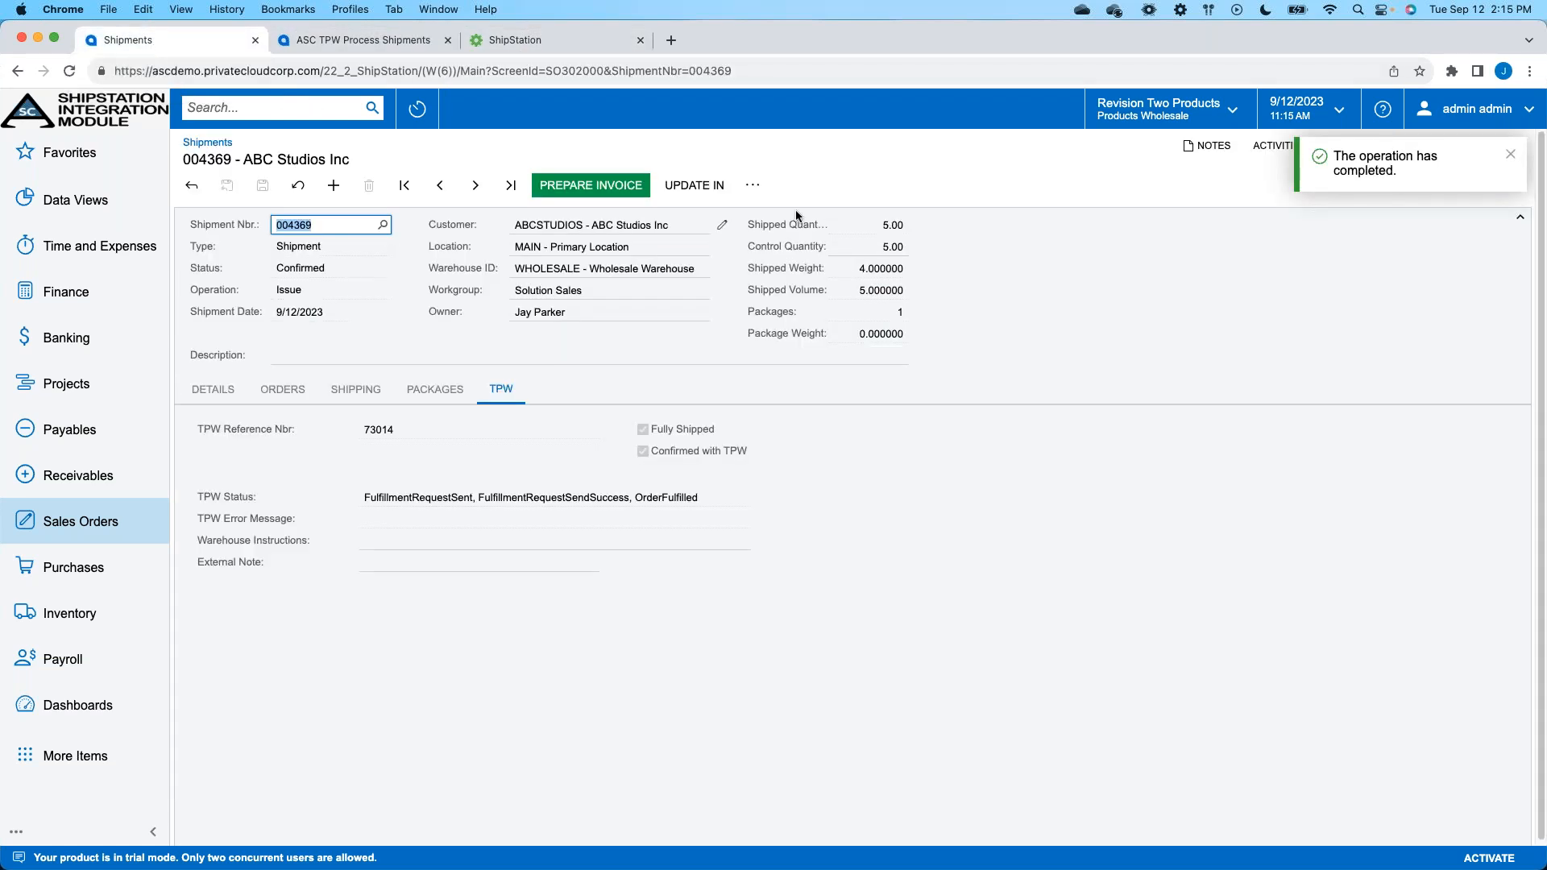